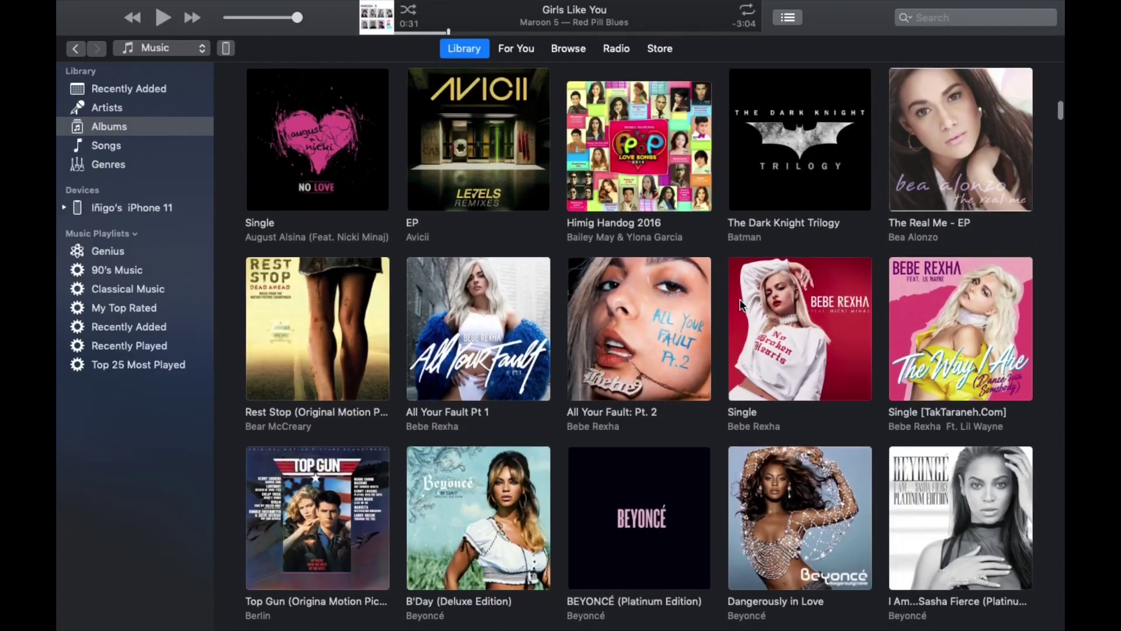
Scroll down and back up through the page to look over its contents
{"action": "scroll", "coordinate": [740, 304], "scroll_direction": "down", "scroll_amount": 8}
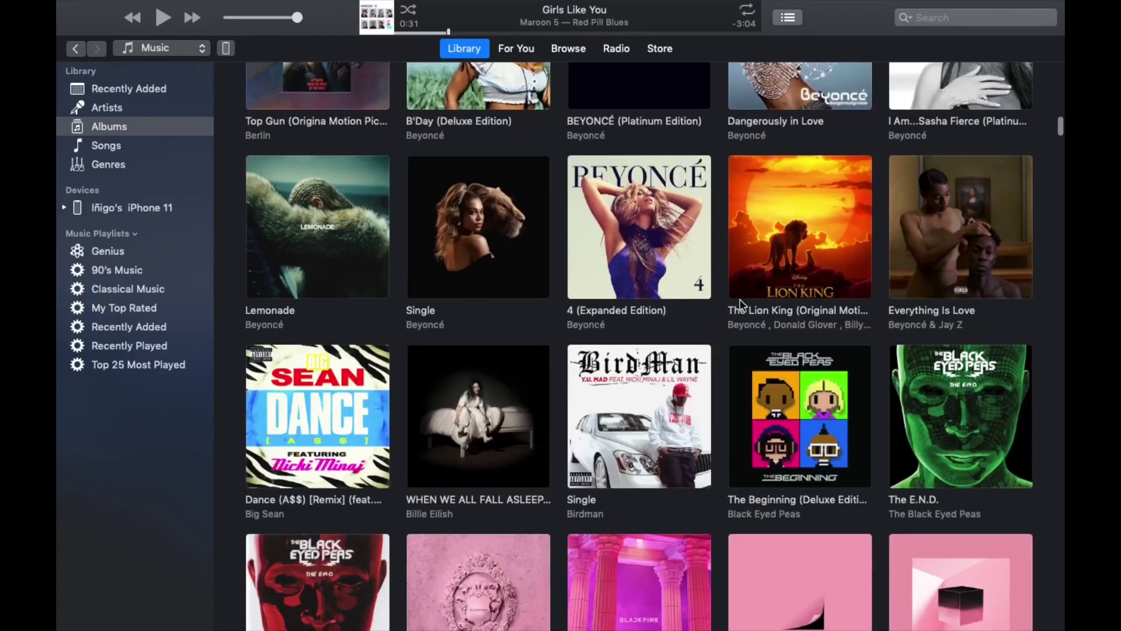
{"action": "scroll", "coordinate": [741, 302], "scroll_direction": "down", "scroll_amount": 2}
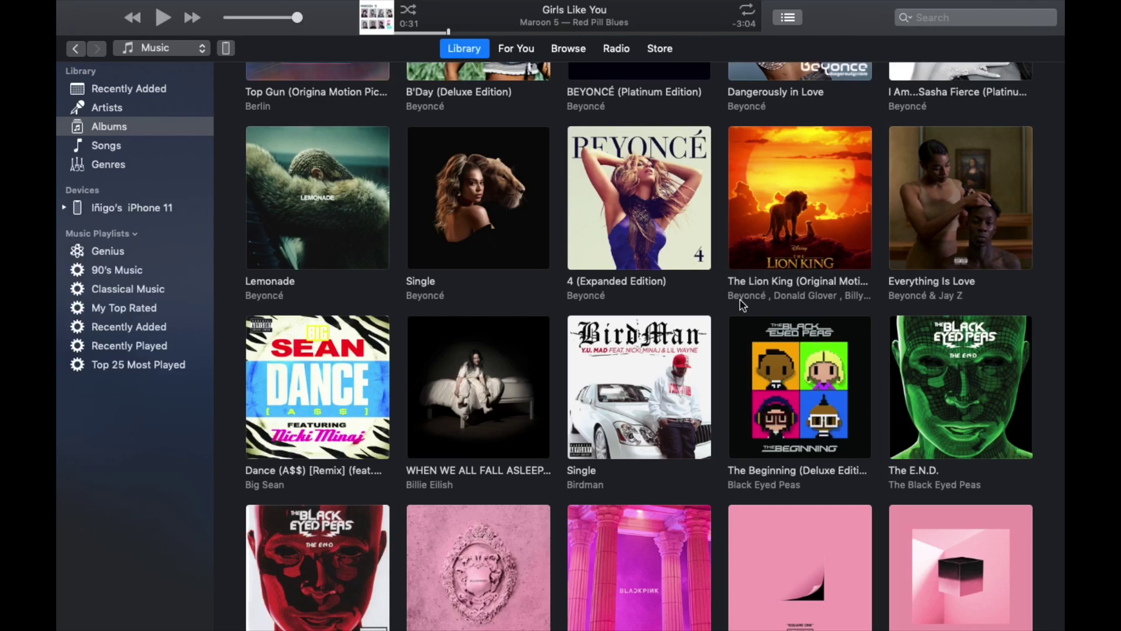
{"action": "scroll", "coordinate": [741, 303], "scroll_direction": "down", "scroll_amount": 12}
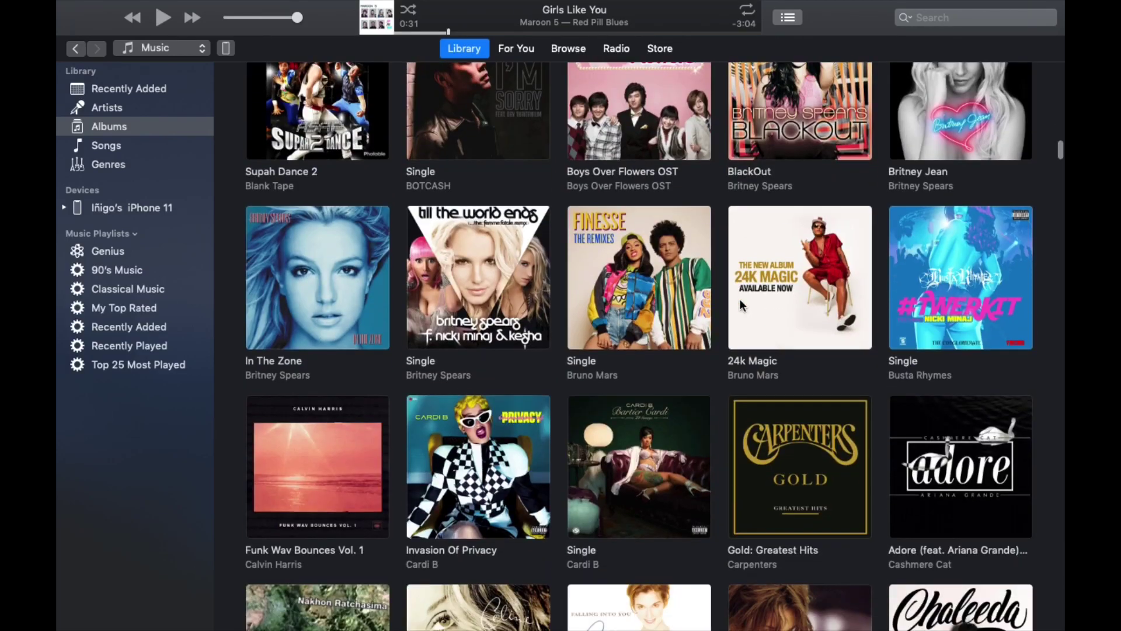
{"action": "scroll", "coordinate": [740, 299], "scroll_direction": "down", "scroll_amount": 6}
{"action": "scroll", "coordinate": [741, 299], "scroll_direction": "down", "scroll_amount": 3}
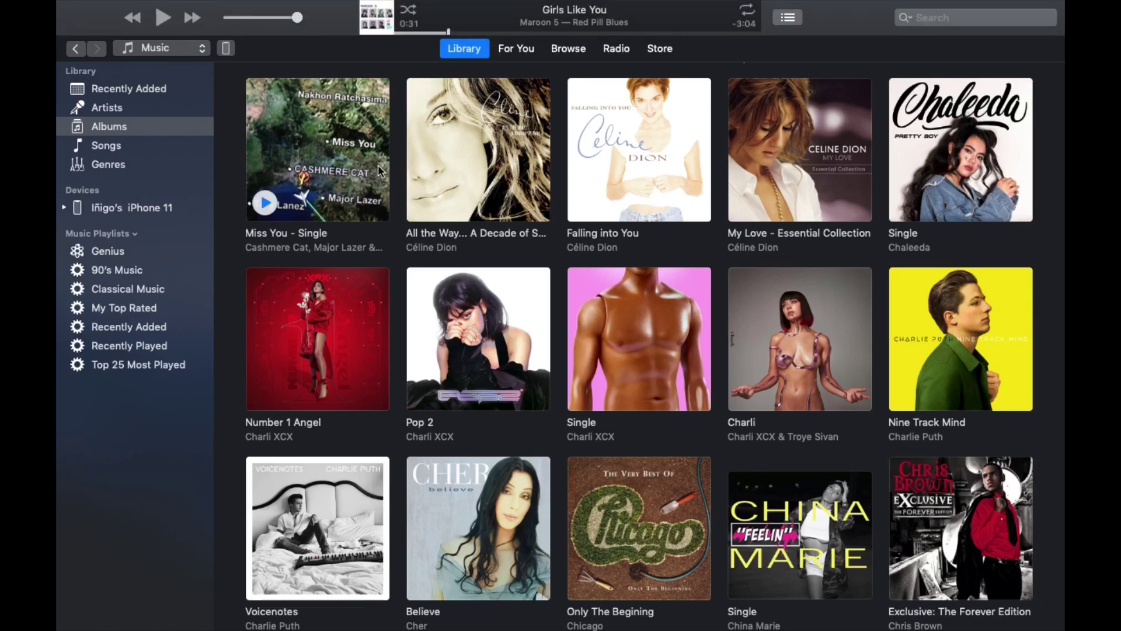
{"action": "scroll", "coordinate": [443, 279], "scroll_direction": "down", "scroll_amount": 4}
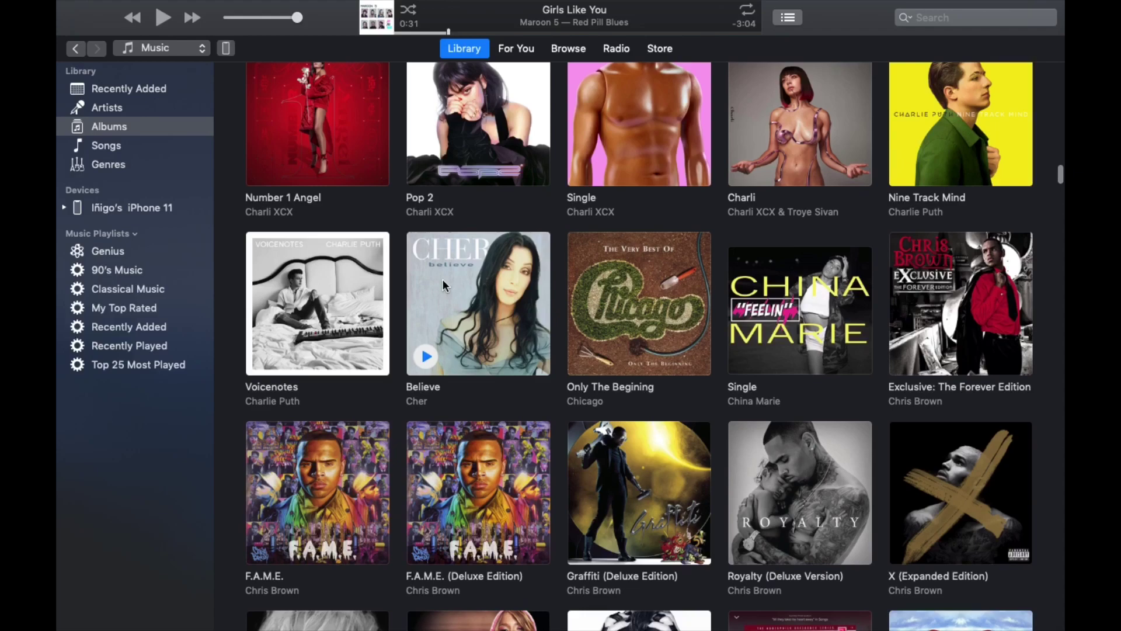
{"action": "scroll", "coordinate": [442, 284], "scroll_direction": "down", "scroll_amount": 5}
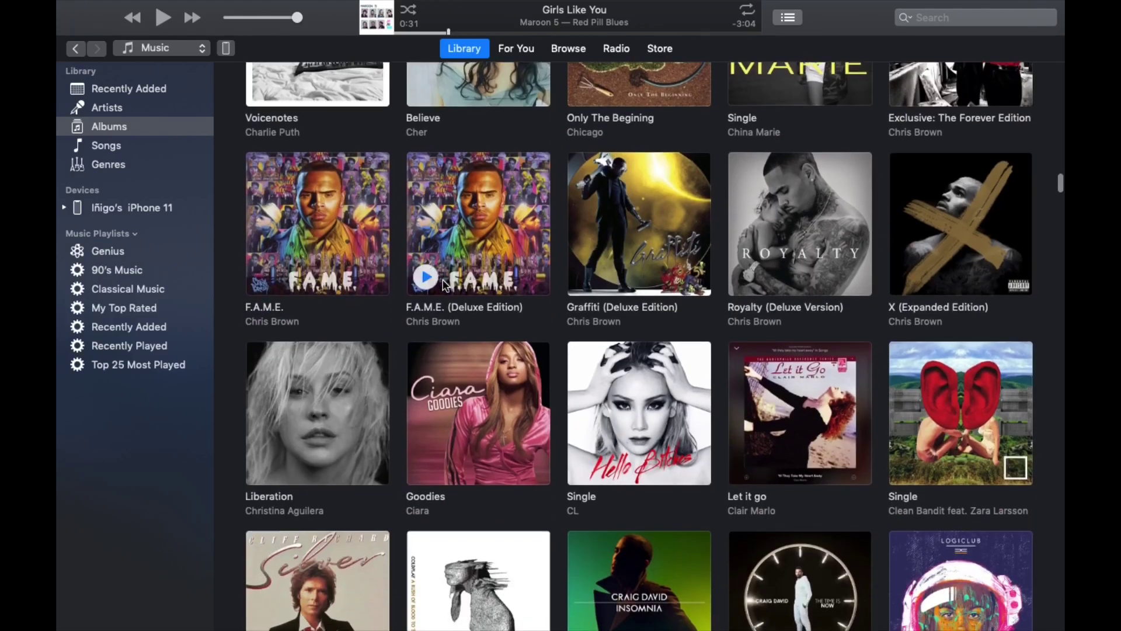
{"action": "scroll", "coordinate": [443, 285], "scroll_direction": "down", "scroll_amount": 7}
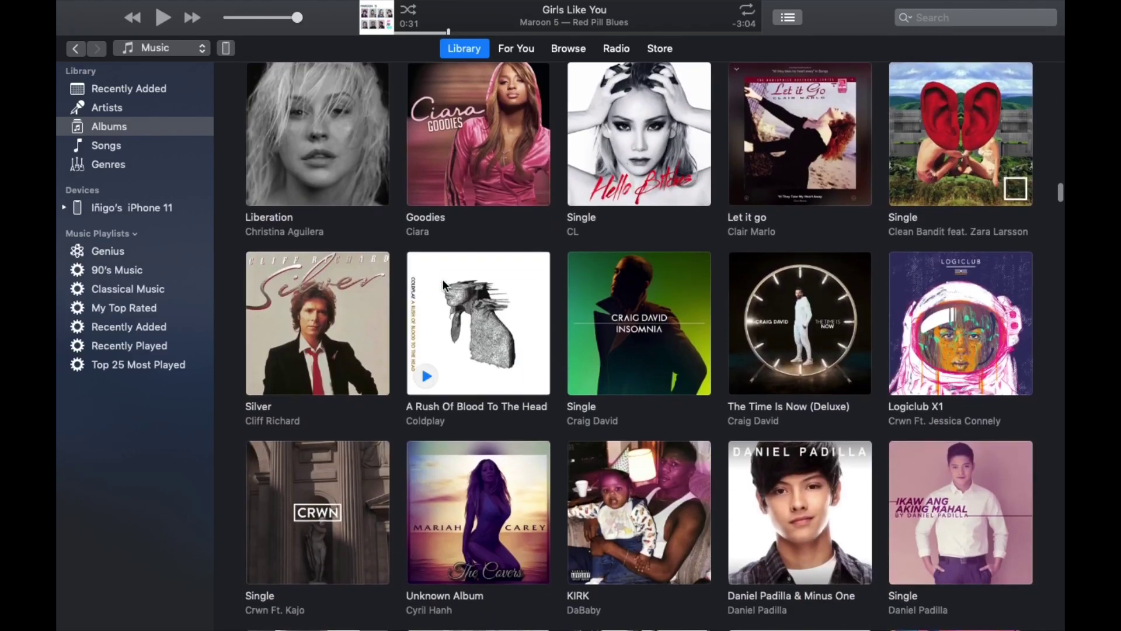
{"action": "scroll", "coordinate": [444, 285], "scroll_direction": "down", "scroll_amount": 10}
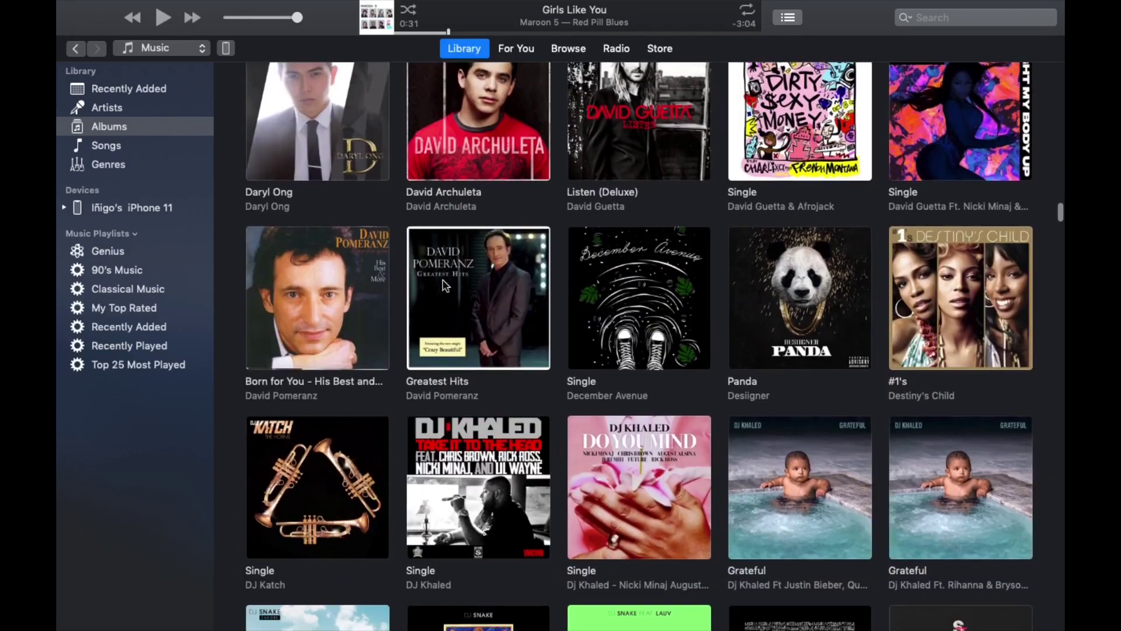
{"action": "scroll", "coordinate": [443, 285], "scroll_direction": "up", "scroll_amount": 20}
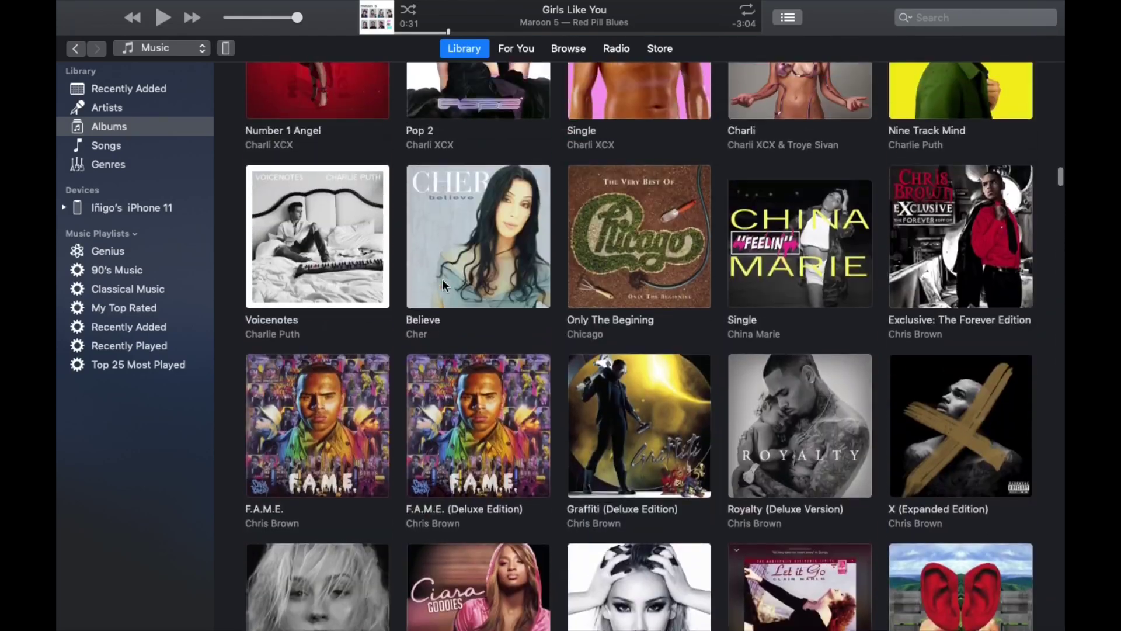
{"action": "scroll", "coordinate": [443, 284], "scroll_direction": "up", "scroll_amount": 5}
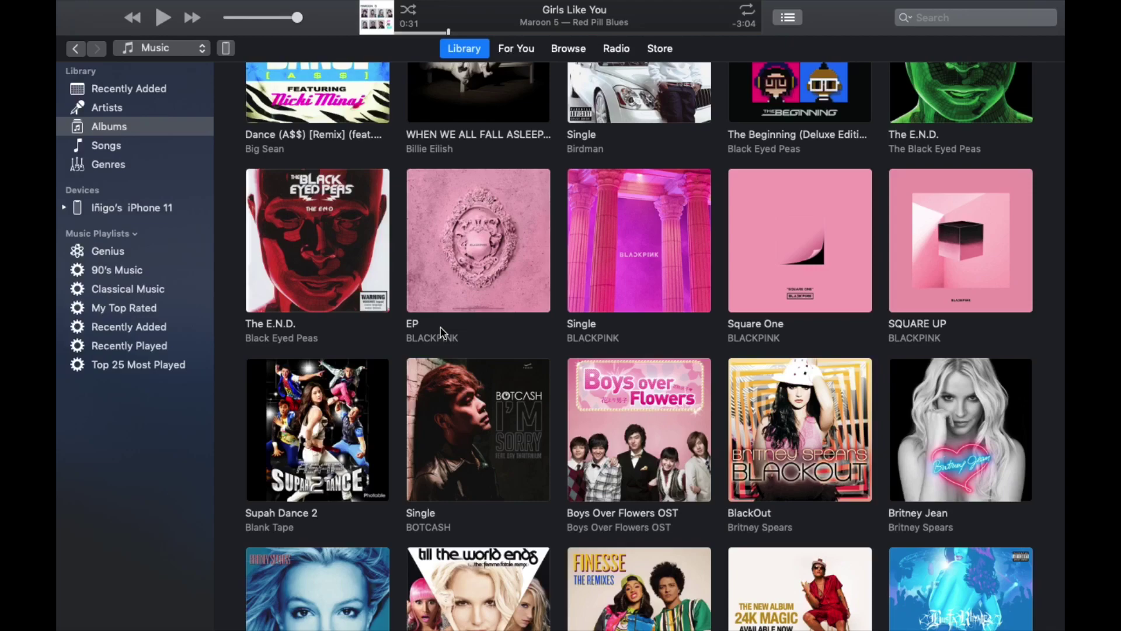
{"action": "scroll", "coordinate": [450, 175], "scroll_direction": "up", "scroll_amount": 15}
{"action": "scroll", "coordinate": [458, 91], "scroll_direction": "up", "scroll_amount": 10}
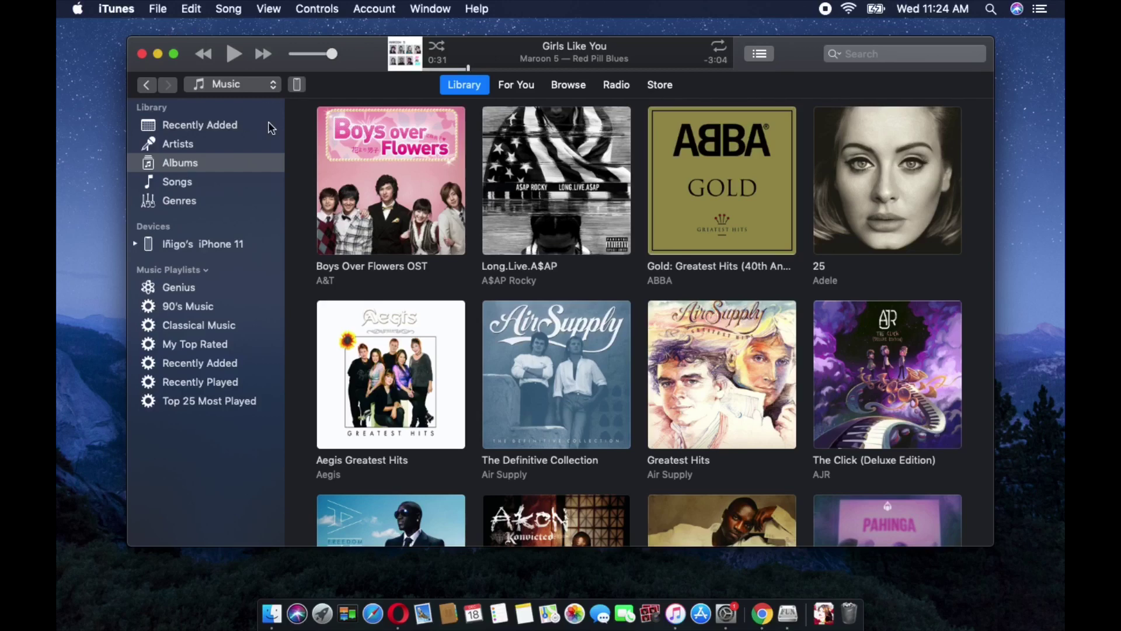
{"action": "mouse_move", "coordinate": [440, 248]}
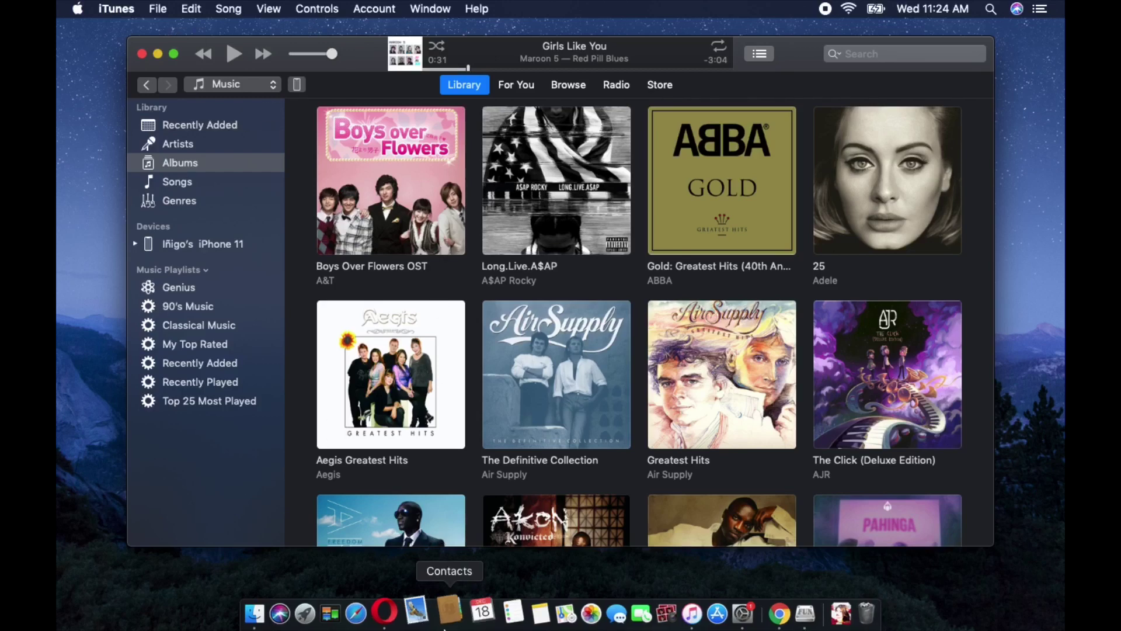
{"action": "mouse_move", "coordinate": [454, 378]}
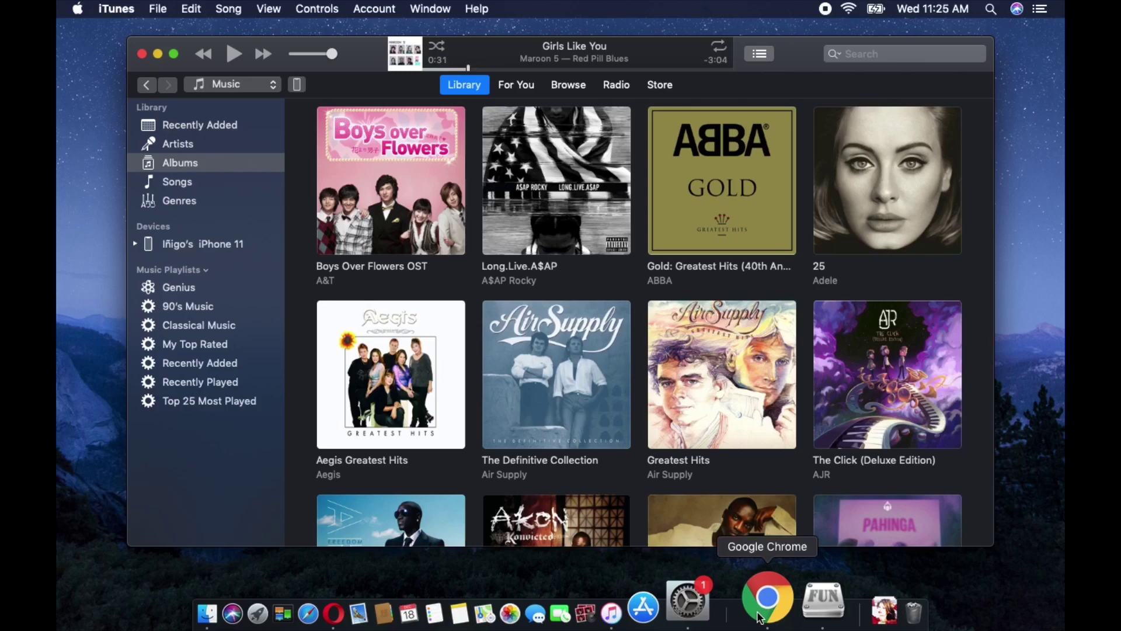
Show the i-funbox.com page's iFunBox Mac V1.8/V1.5 downloads in Chrome, glancing at the Downloads tab
{"action": "left_click", "coordinate": [759, 615]}
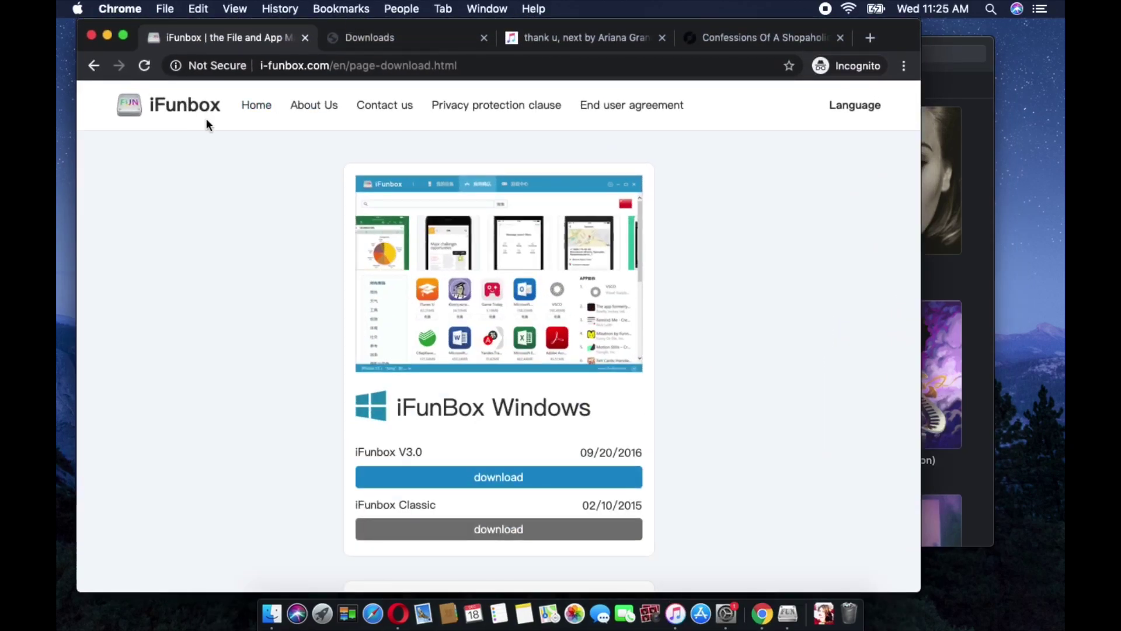
{"action": "double_click", "coordinate": [368, 64]}
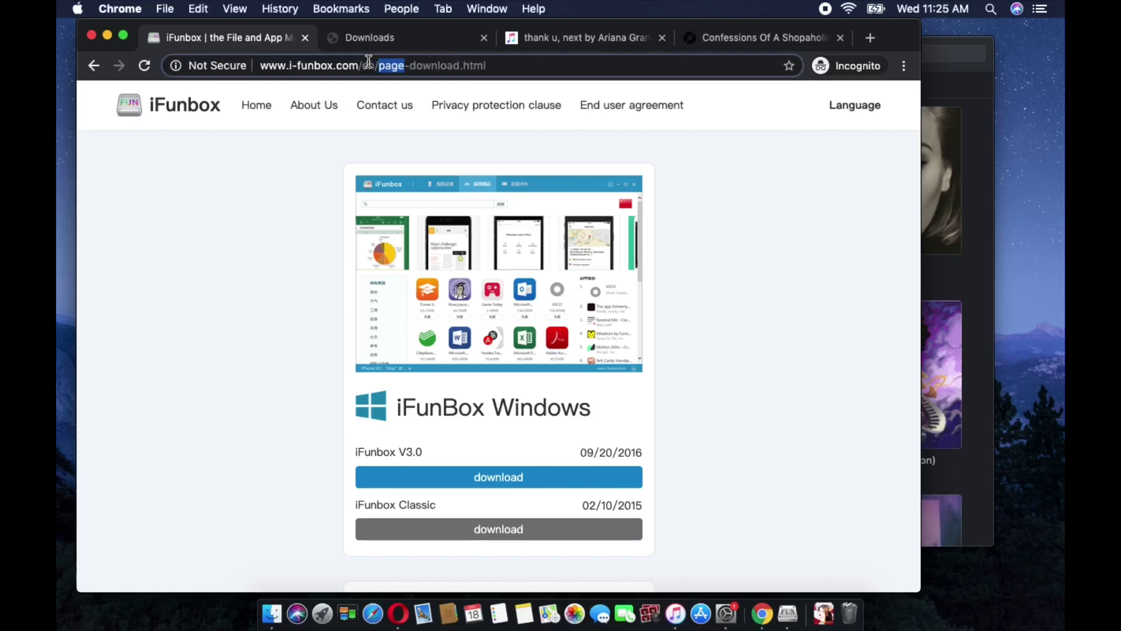
{"action": "double_click", "coordinate": [369, 64]}
{"action": "left_click", "coordinate": [295, 190]}
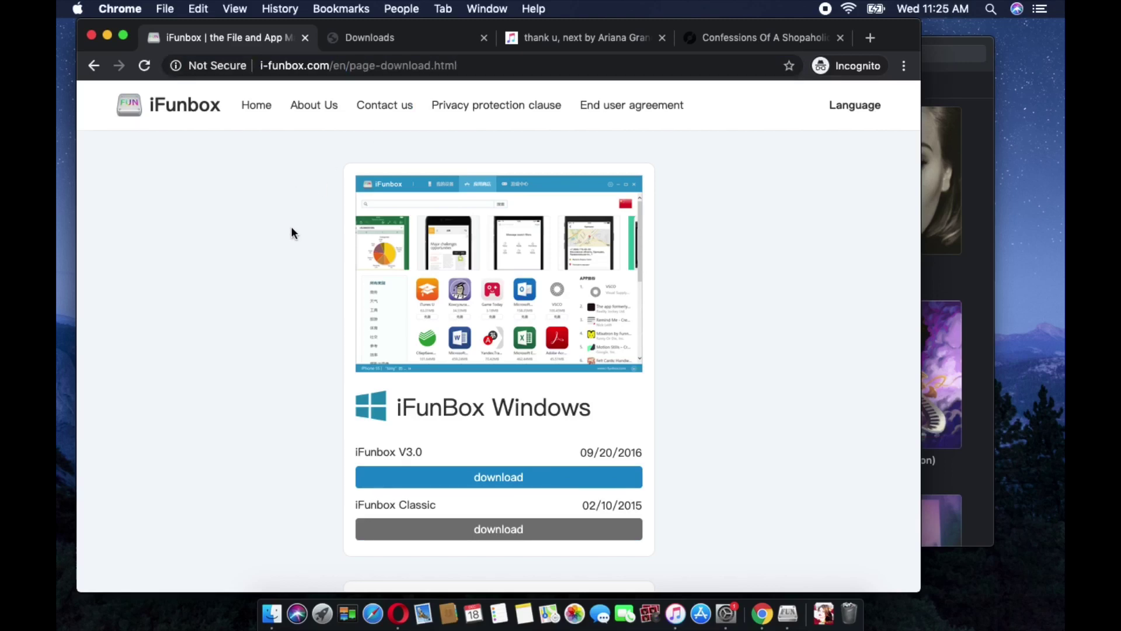
{"action": "scroll", "coordinate": [293, 274], "scroll_direction": "down", "scroll_amount": 10}
{"action": "scroll", "coordinate": [294, 275], "scroll_direction": "up", "scroll_amount": 10}
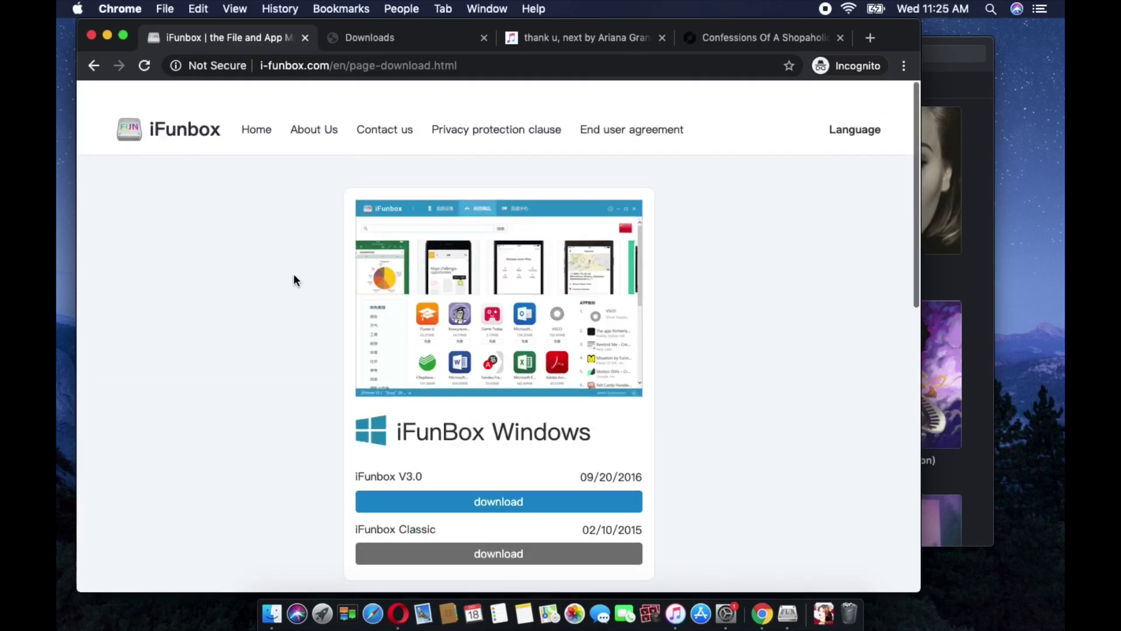
{"action": "scroll", "coordinate": [293, 273], "scroll_direction": "down", "scroll_amount": 10}
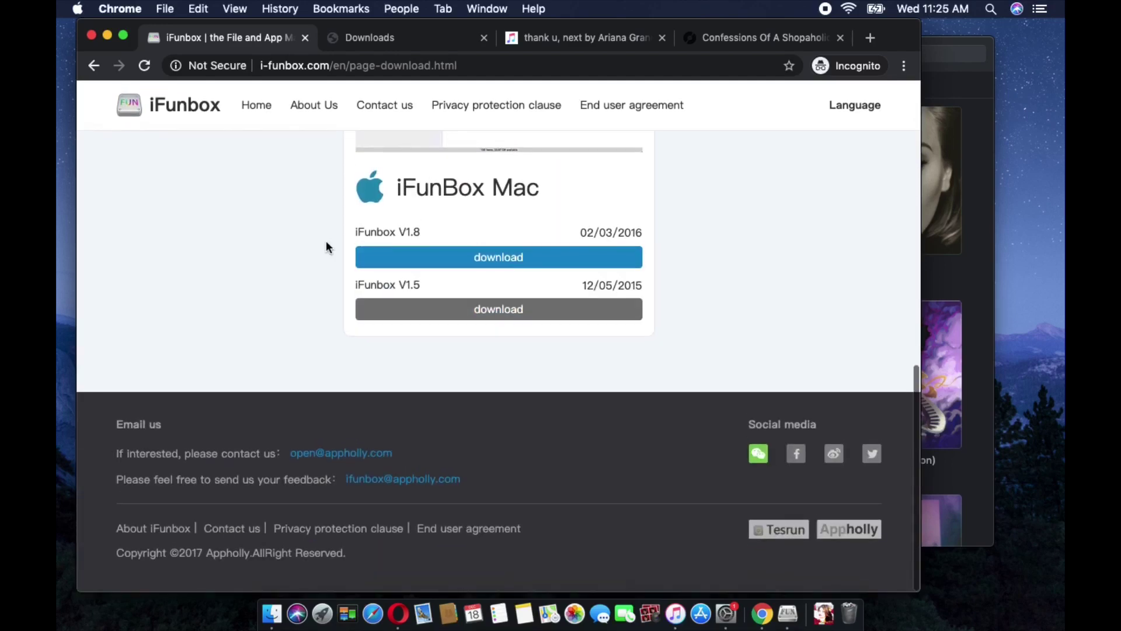
{"action": "scroll", "coordinate": [485, 178], "scroll_direction": "up", "scroll_amount": 8}
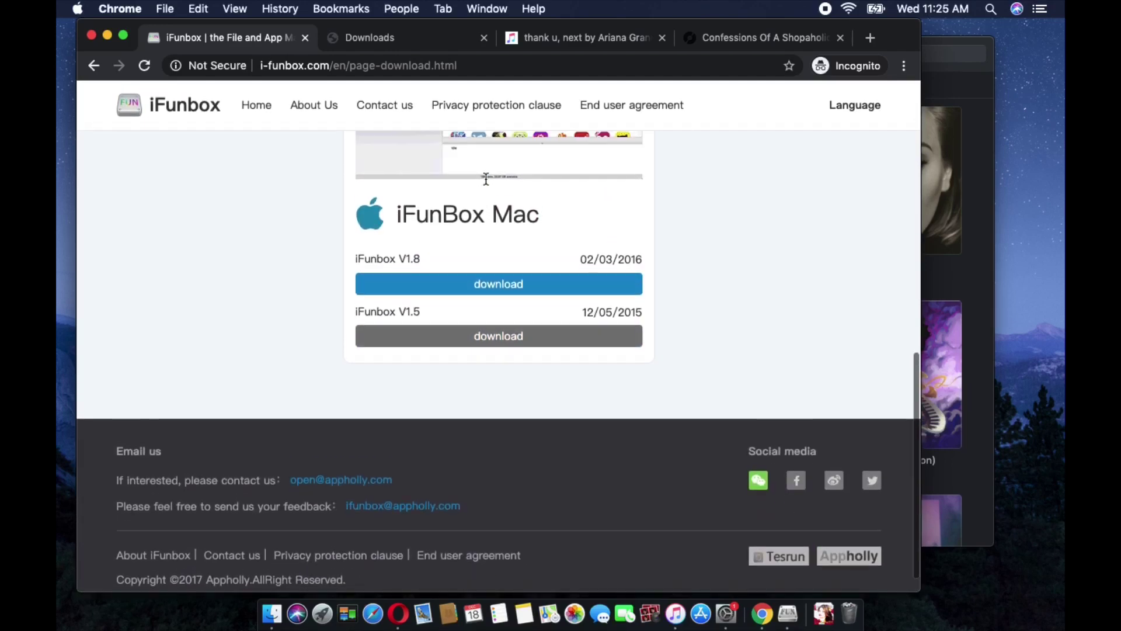
{"action": "scroll", "coordinate": [485, 180], "scroll_direction": "up", "scroll_amount": 3}
{"action": "scroll", "coordinate": [485, 181], "scroll_direction": "down", "scroll_amount": 3}
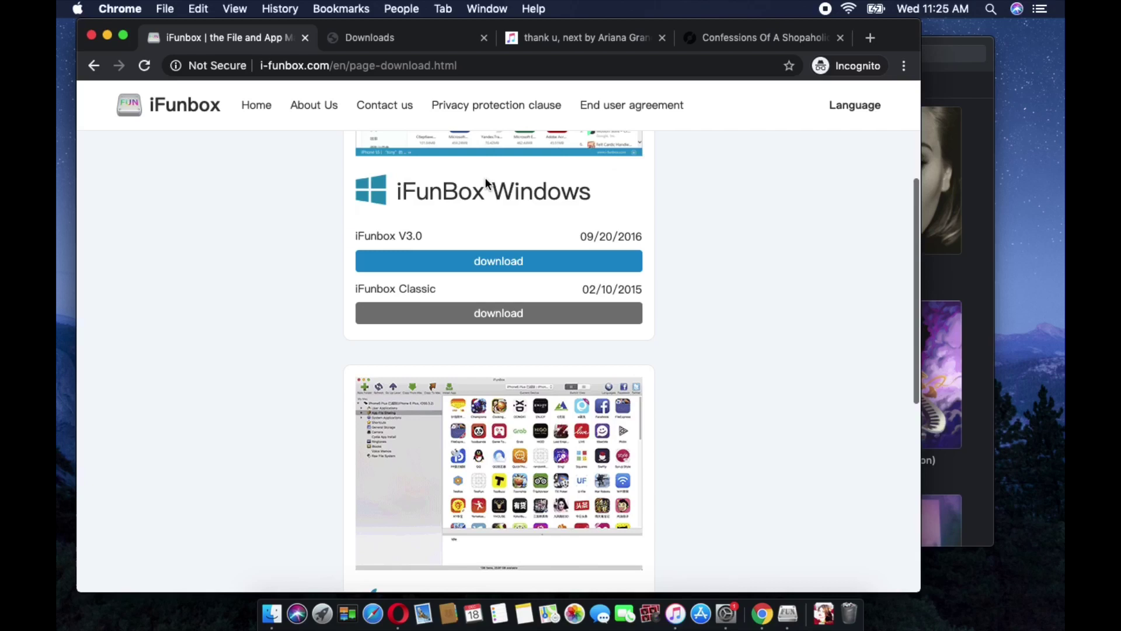
{"action": "scroll", "coordinate": [486, 179], "scroll_direction": "down", "scroll_amount": 10}
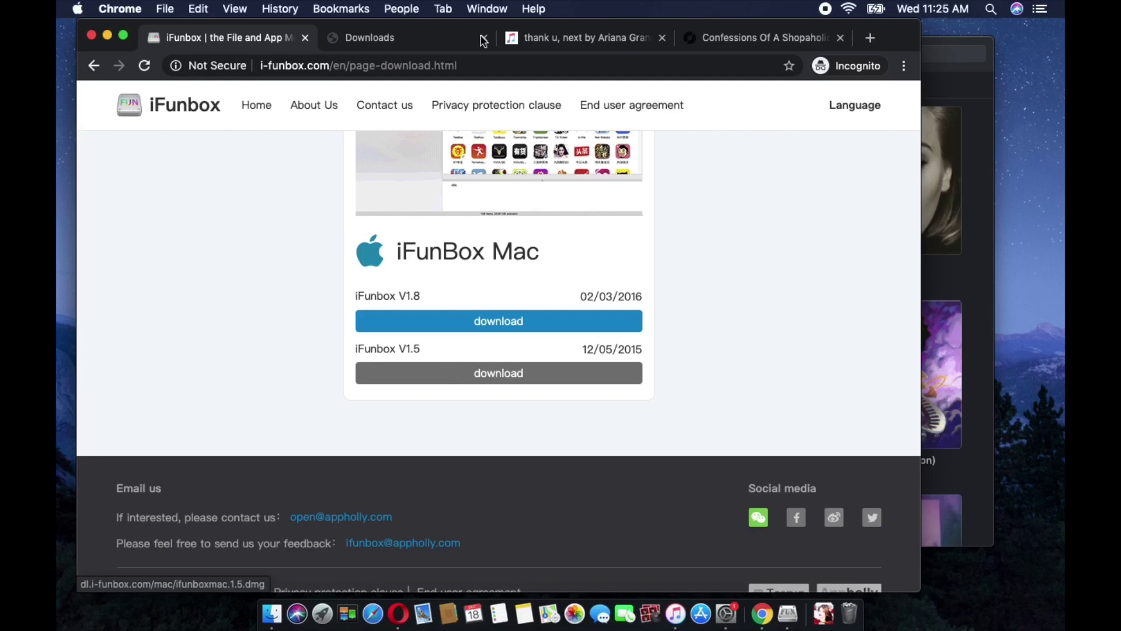
{"action": "left_click", "coordinate": [425, 37]}
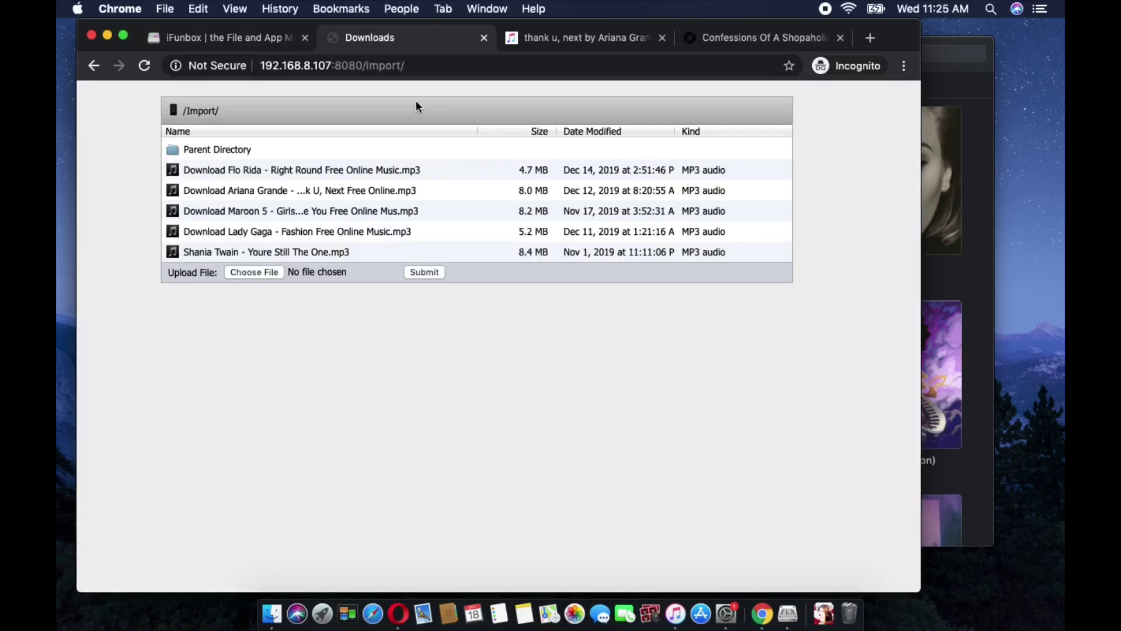
{"action": "left_click", "coordinate": [238, 42]}
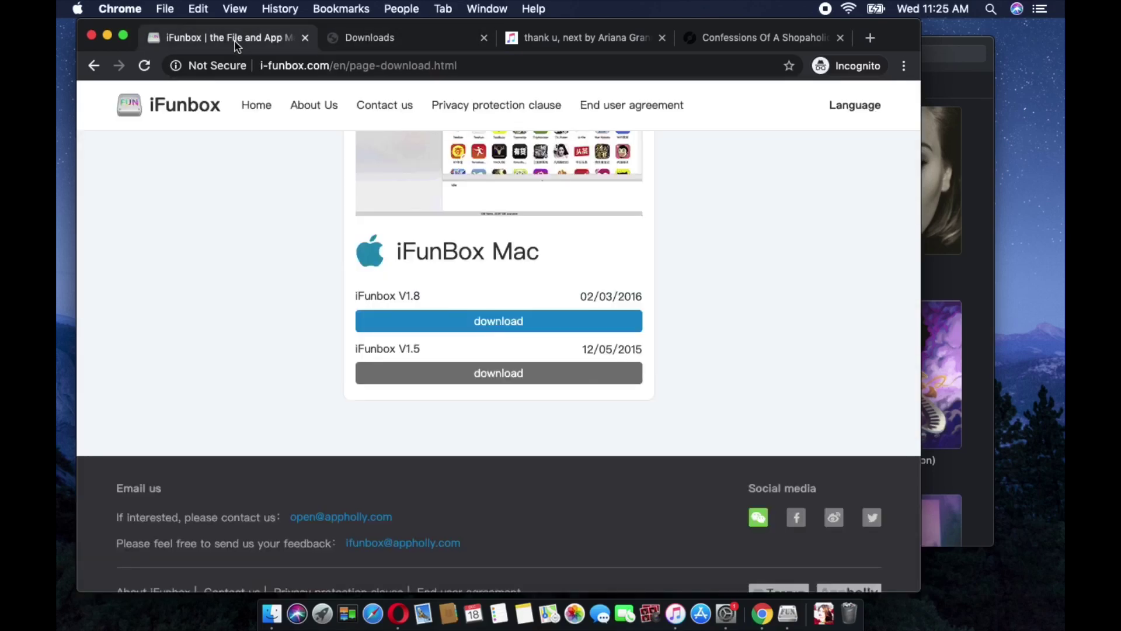
{"action": "left_click", "coordinate": [718, 609]}
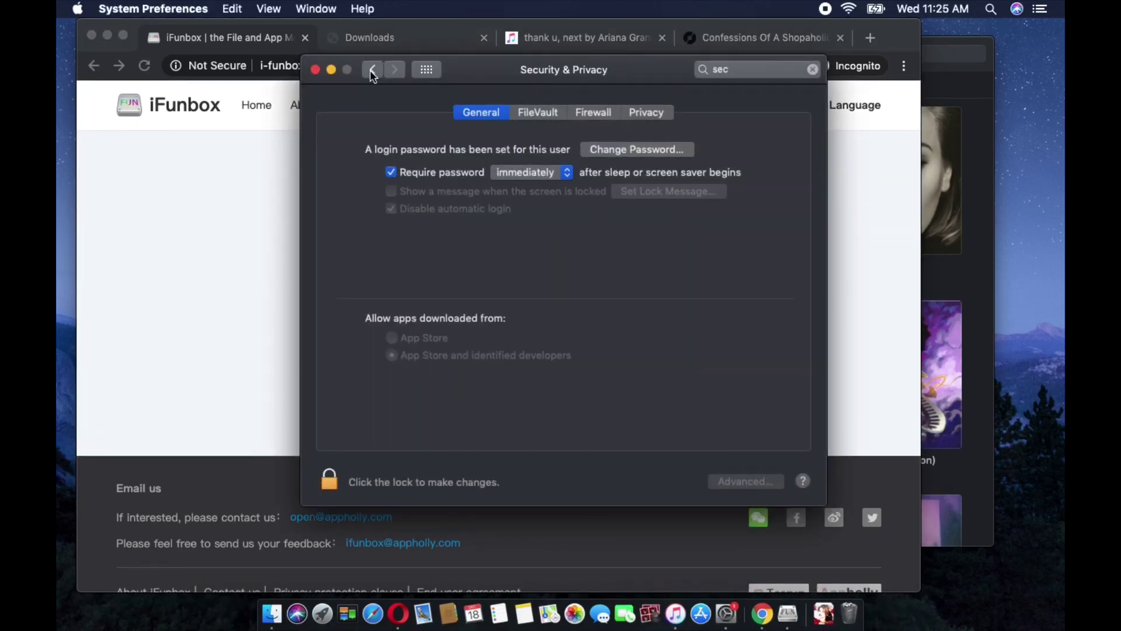
{"action": "left_click", "coordinate": [372, 69]}
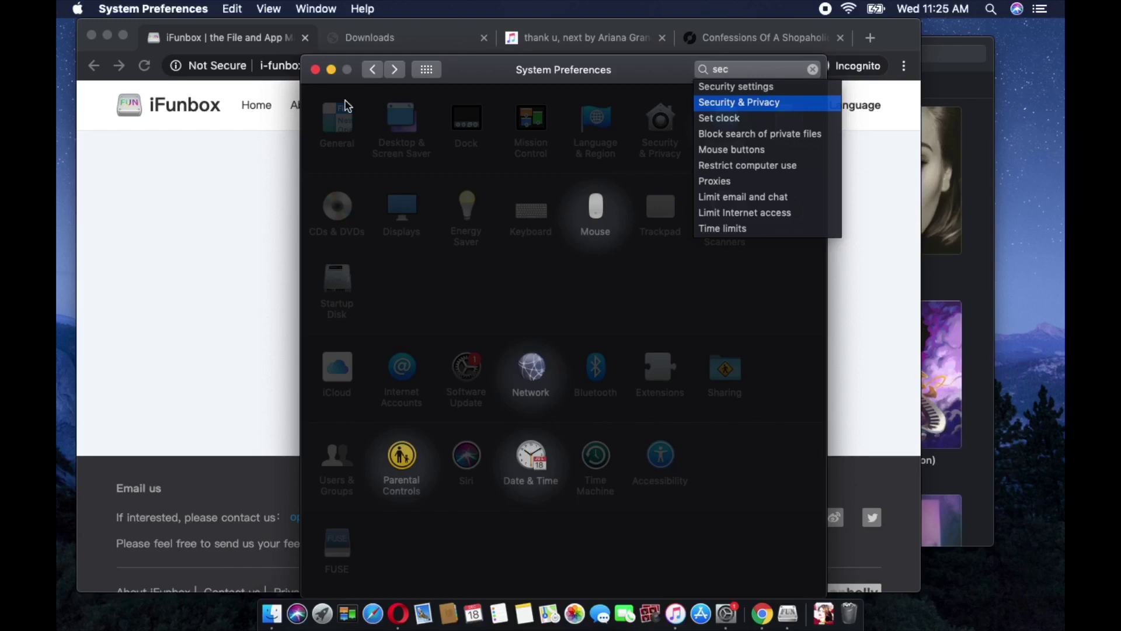
{"action": "left_click", "coordinate": [285, 157]}
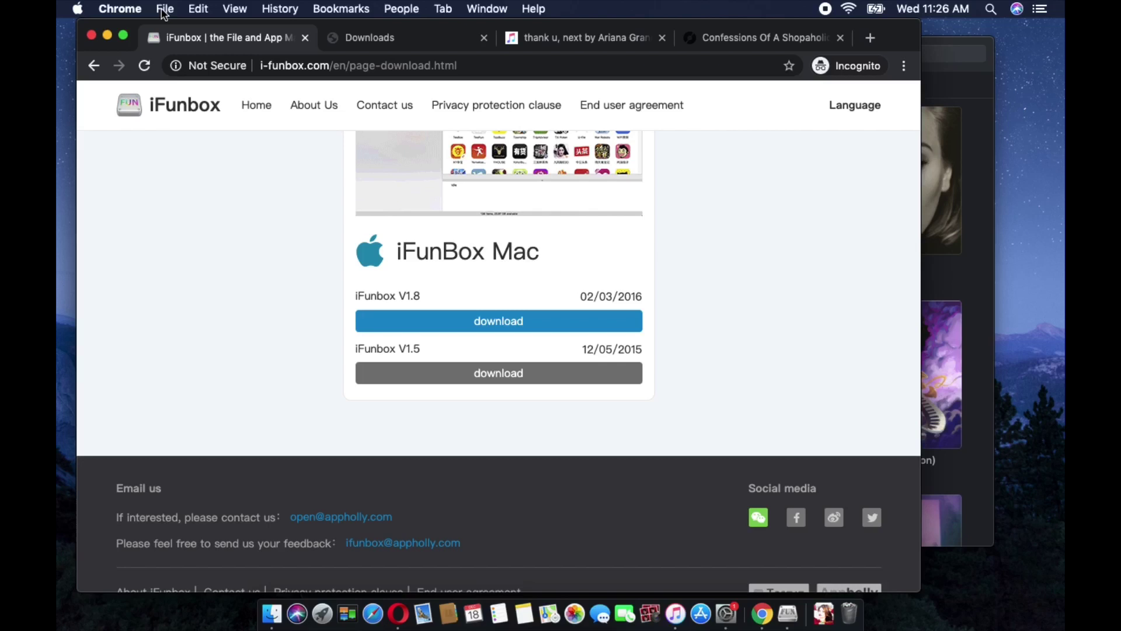
{"action": "left_click", "coordinate": [206, 10]}
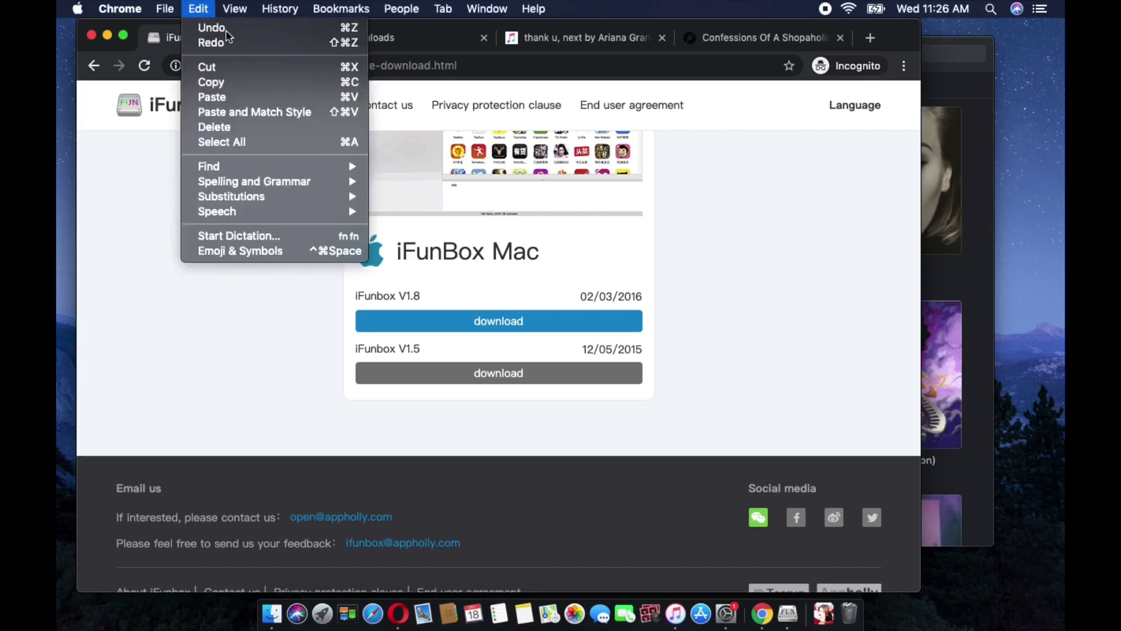
{"action": "left_click", "coordinate": [114, 270]}
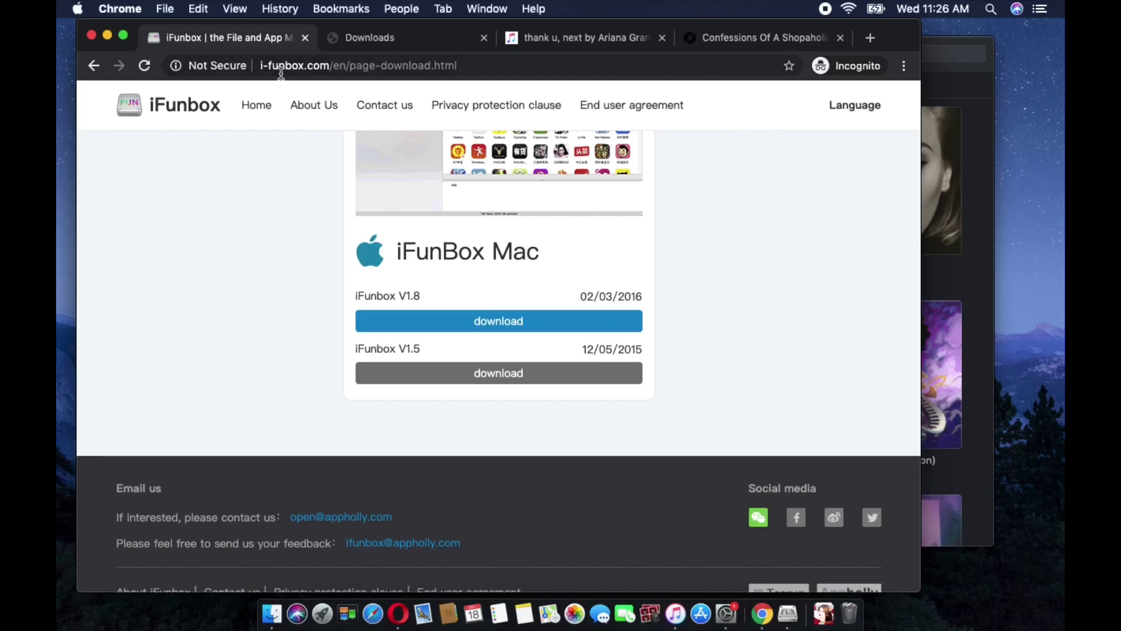
{"action": "left_click", "coordinate": [281, 9]}
{"action": "mouse_move", "coordinate": [249, 9]}
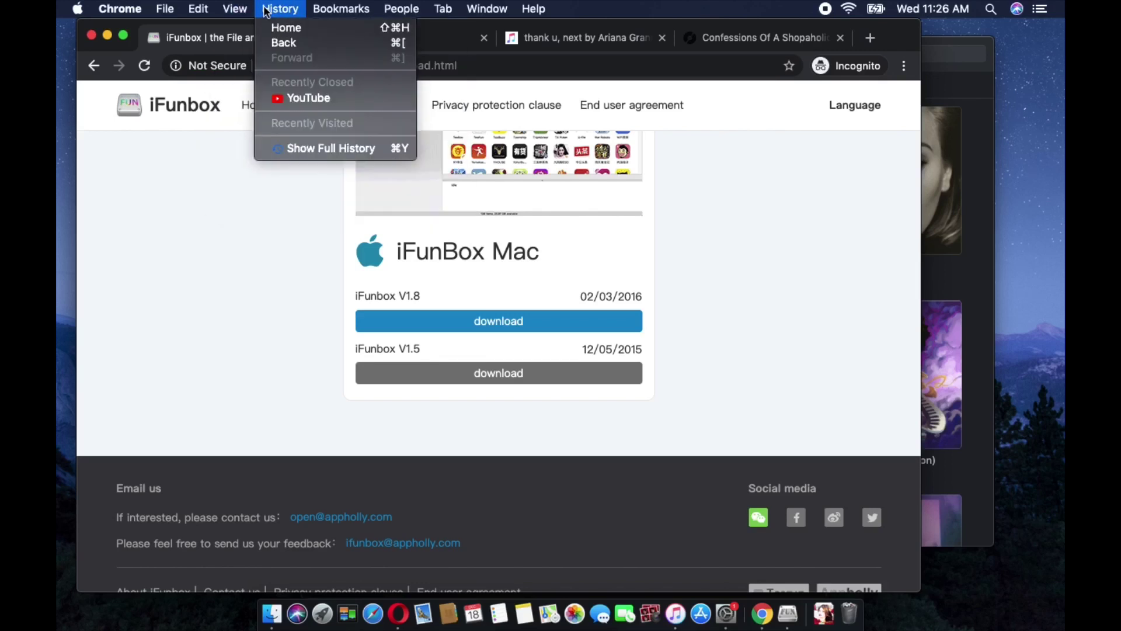
{"action": "left_click", "coordinate": [210, 161]}
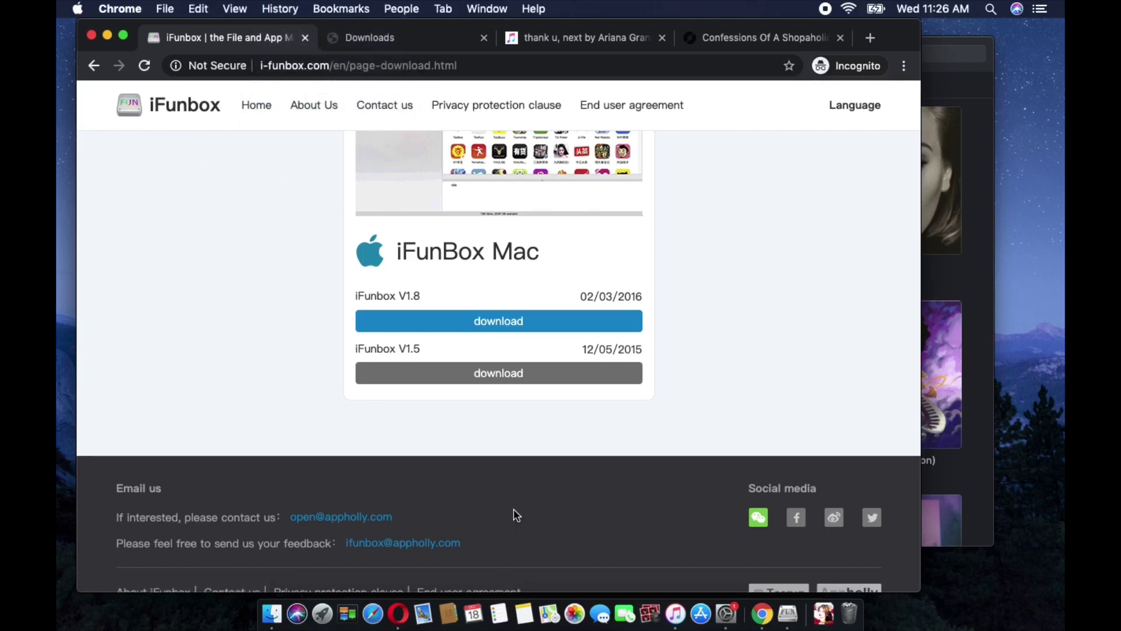
{"action": "scroll", "coordinate": [517, 515], "scroll_direction": "down", "scroll_amount": 2}
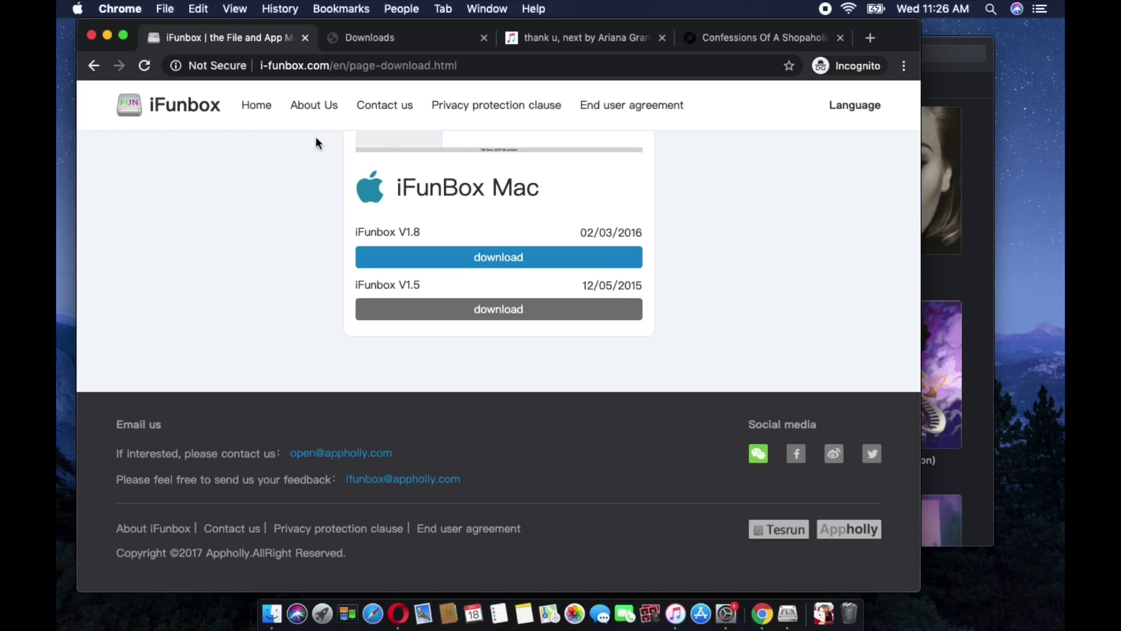
{"action": "left_click", "coordinate": [726, 600]}
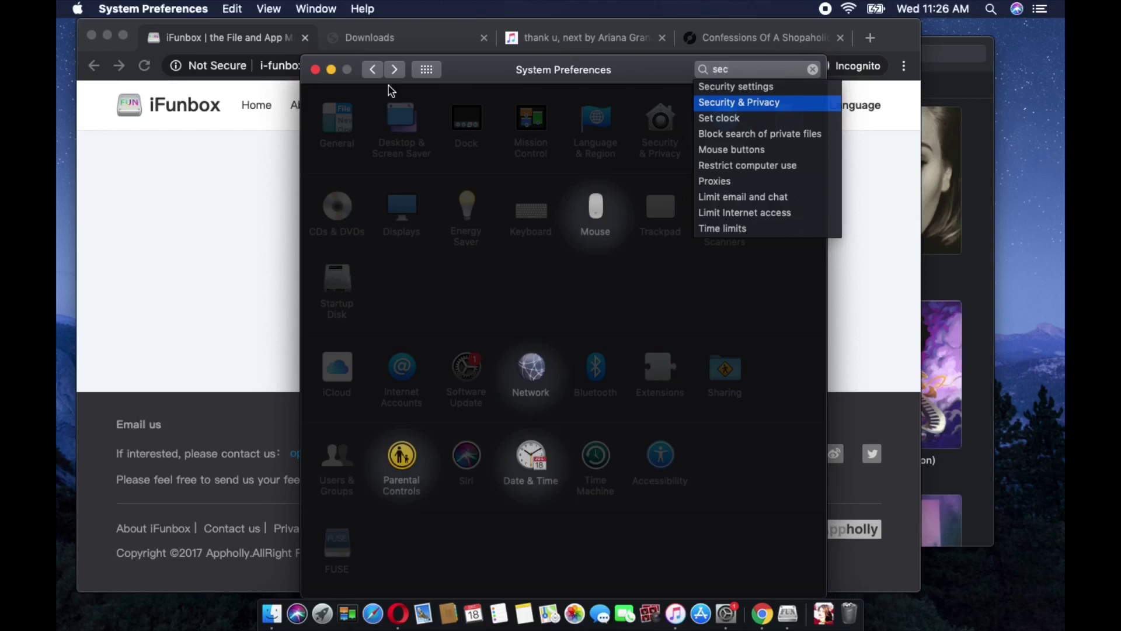
{"action": "left_click", "coordinate": [735, 68]}
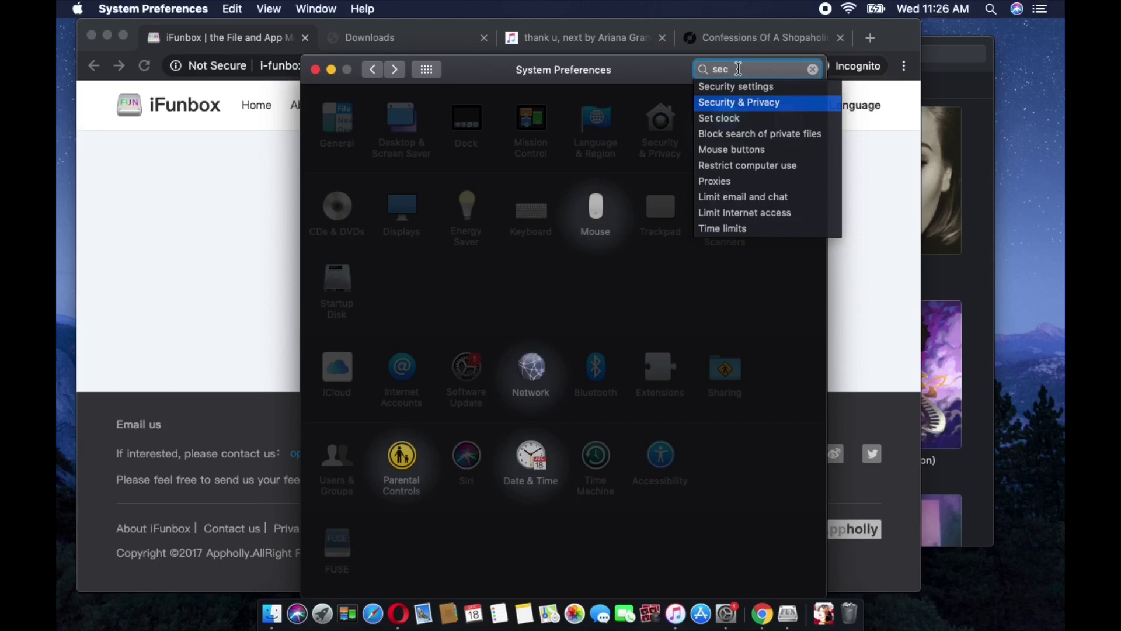
{"action": "key", "text": "Escape"}
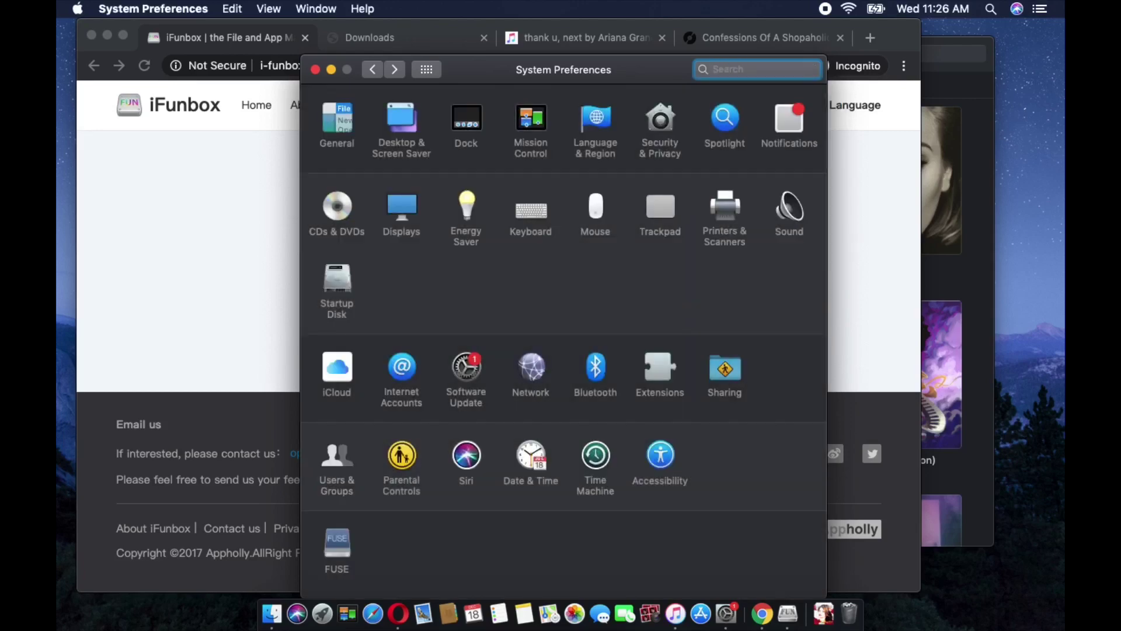
{"action": "type", "text": "sec"}
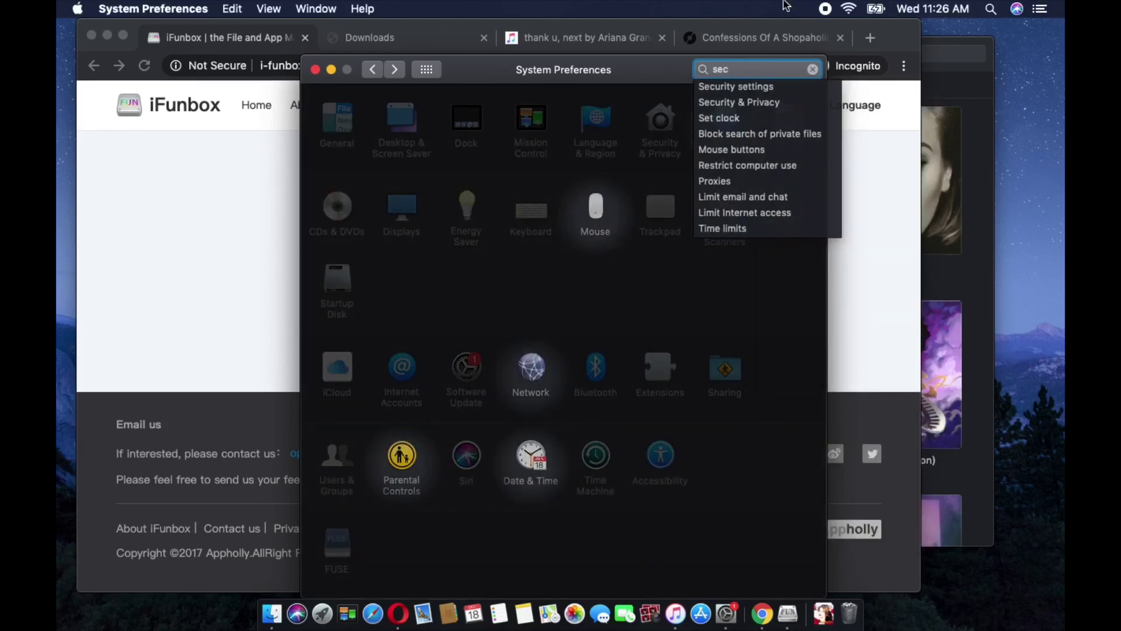
{"action": "left_click", "coordinate": [735, 104]}
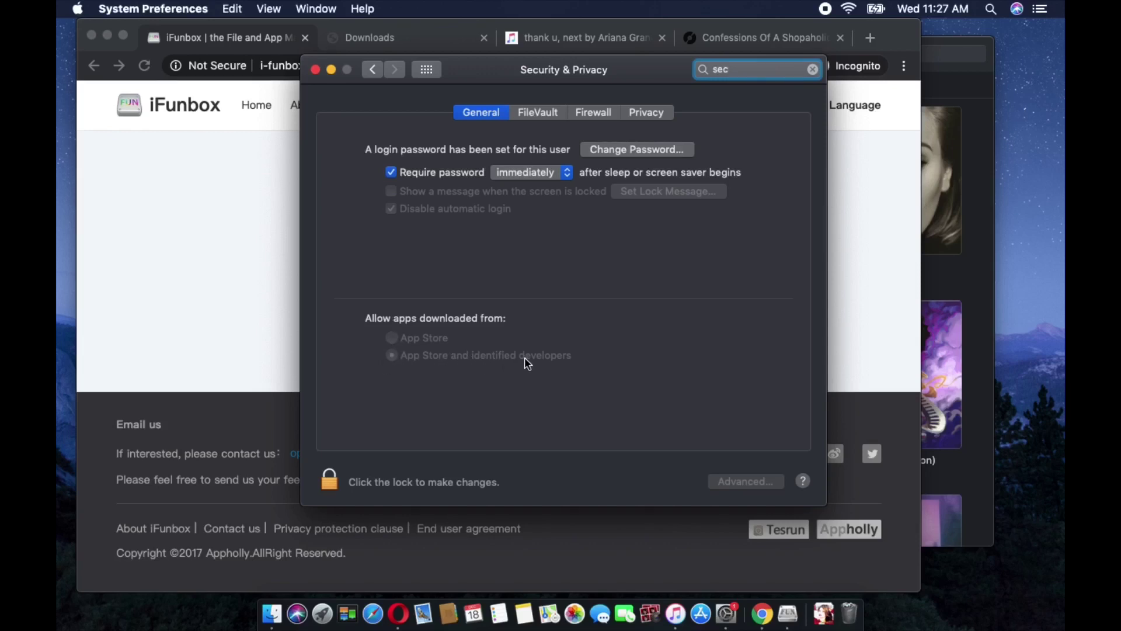
{"action": "left_click", "coordinate": [395, 354]}
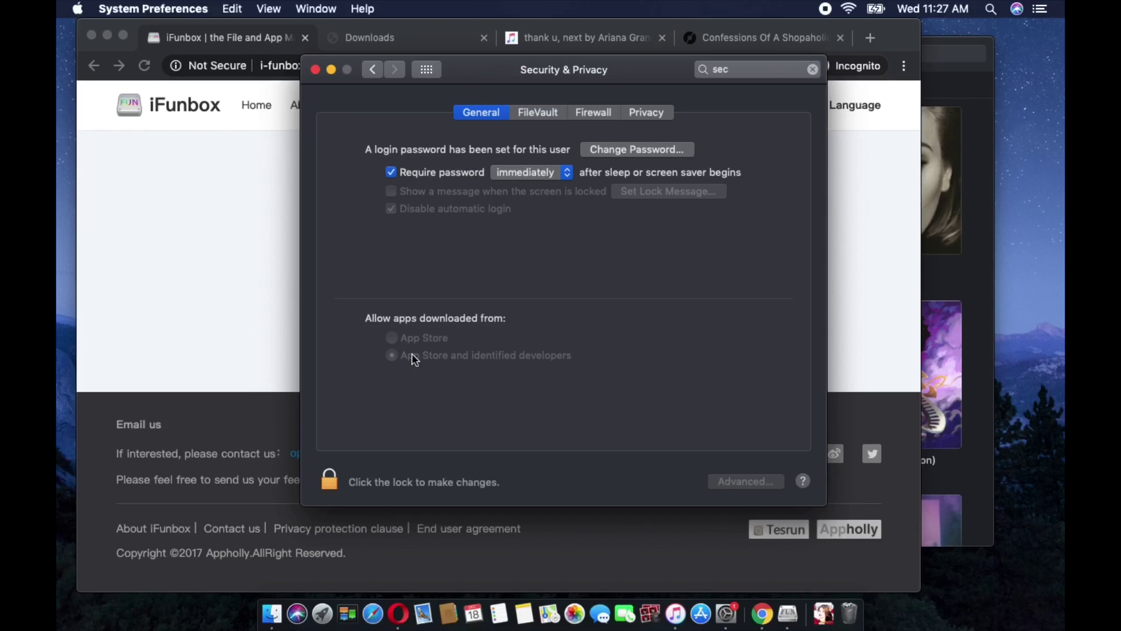
{"action": "left_click", "coordinate": [257, 174]}
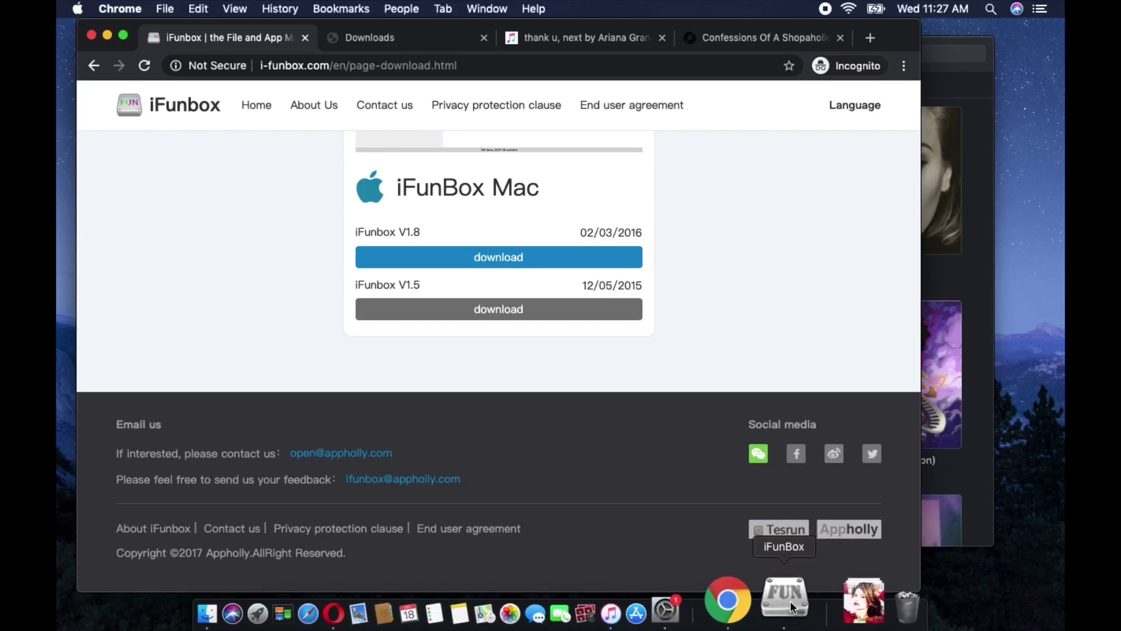
Launch iFunBox and browse the iPhone 11's Raw File System
{"action": "left_click", "coordinate": [791, 608]}
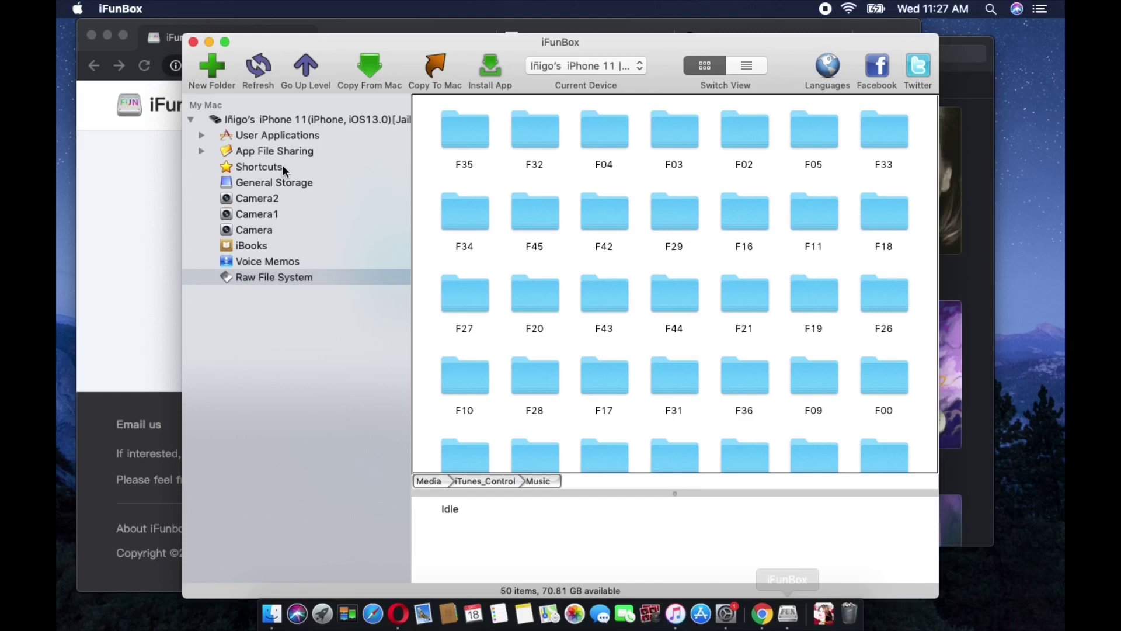
{"action": "left_click", "coordinate": [284, 120]}
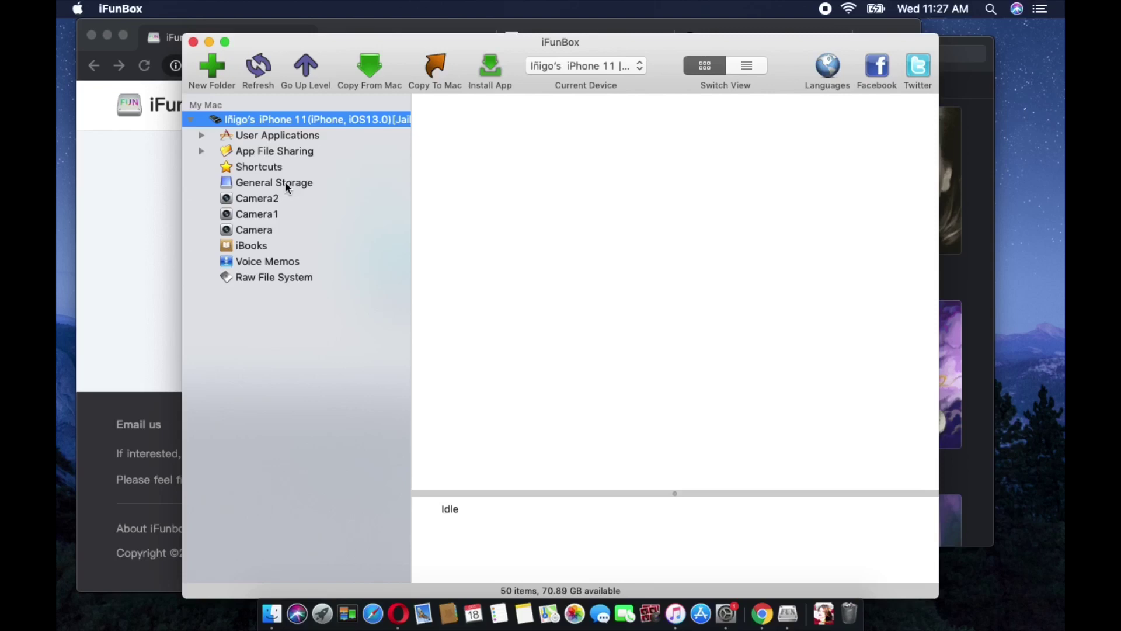
{"action": "left_click", "coordinate": [261, 279]}
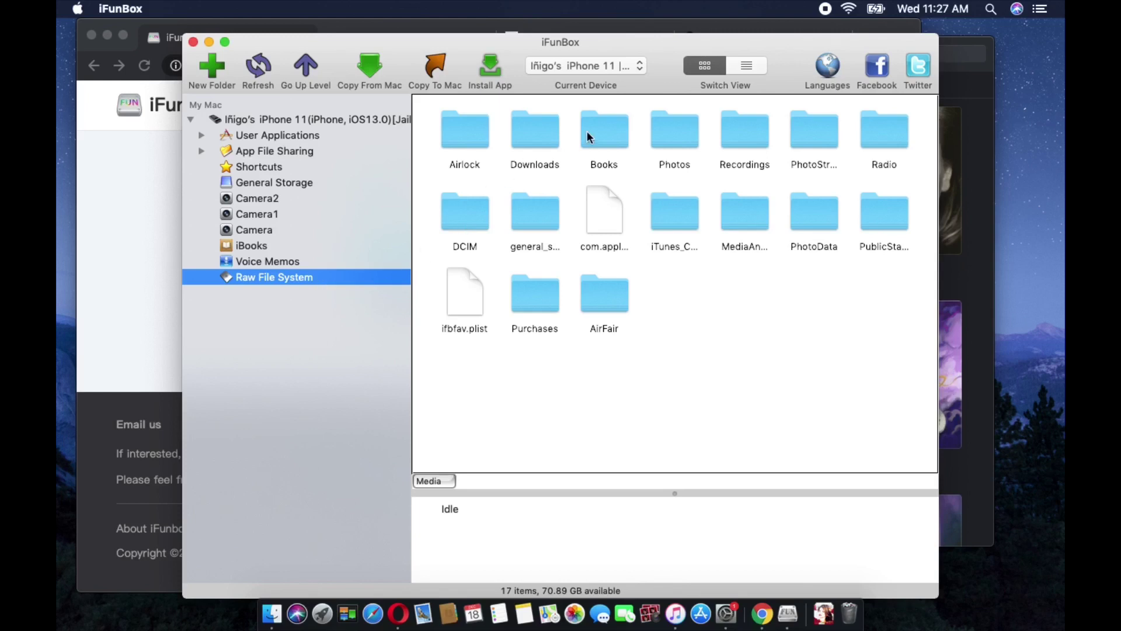
Open iTunes_Control › Music and scroll through its 50 F-numbered subfolders
{"action": "double_click", "coordinate": [674, 219]}
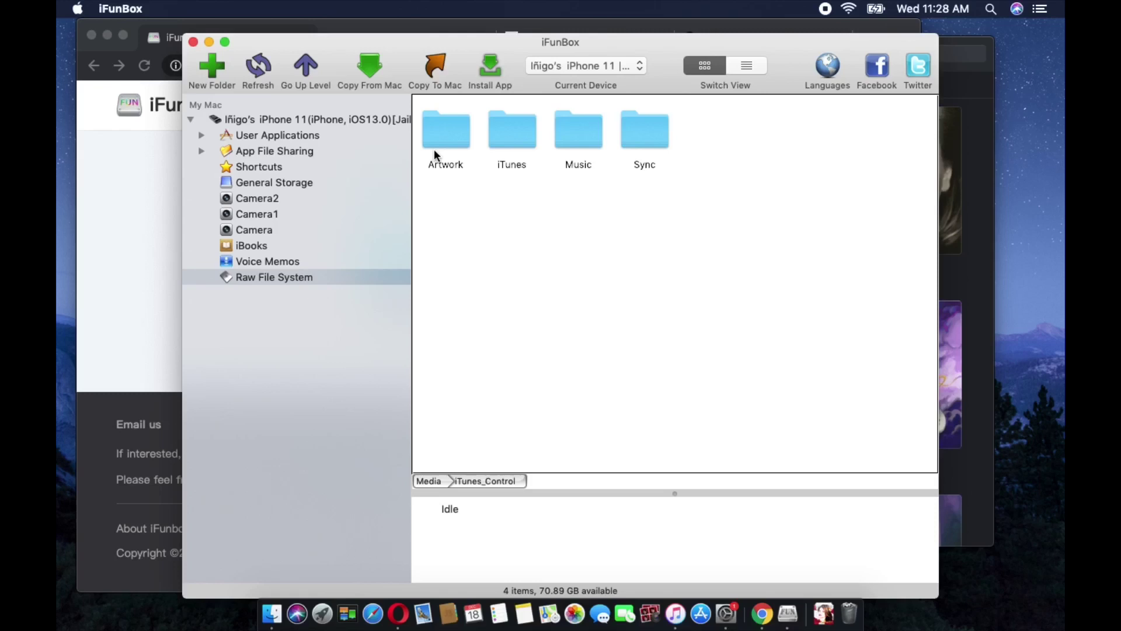
{"action": "double_click", "coordinate": [590, 136]}
{"action": "scroll", "coordinate": [496, 204], "scroll_direction": "down", "scroll_amount": 3}
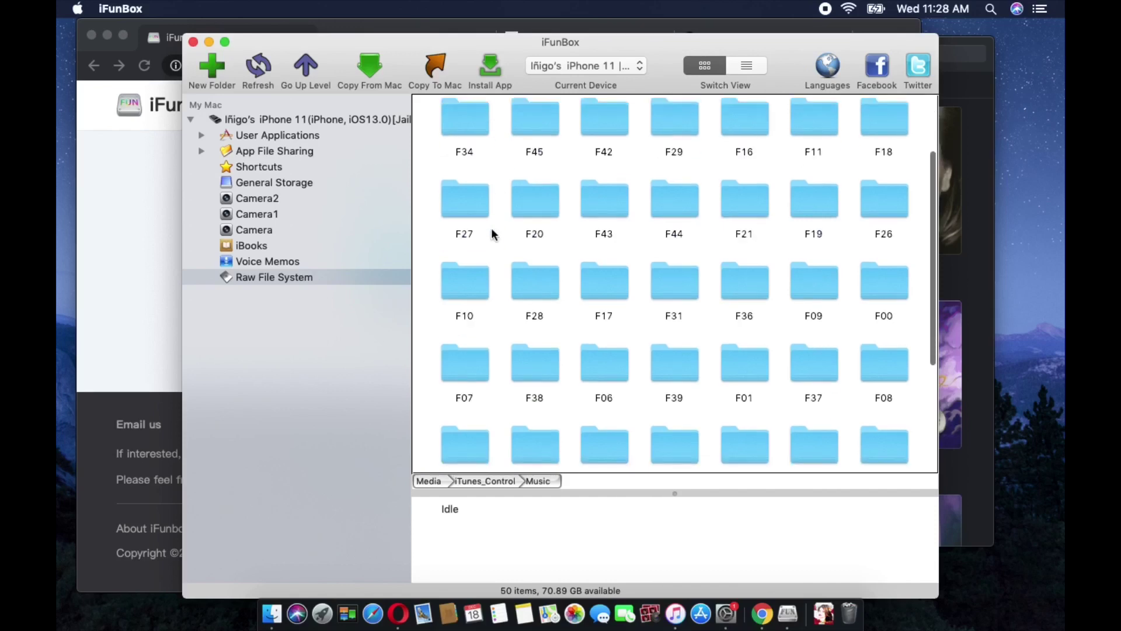
{"action": "scroll", "coordinate": [492, 234], "scroll_direction": "down", "scroll_amount": 10}
{"action": "scroll", "coordinate": [493, 234], "scroll_direction": "up", "scroll_amount": 6}
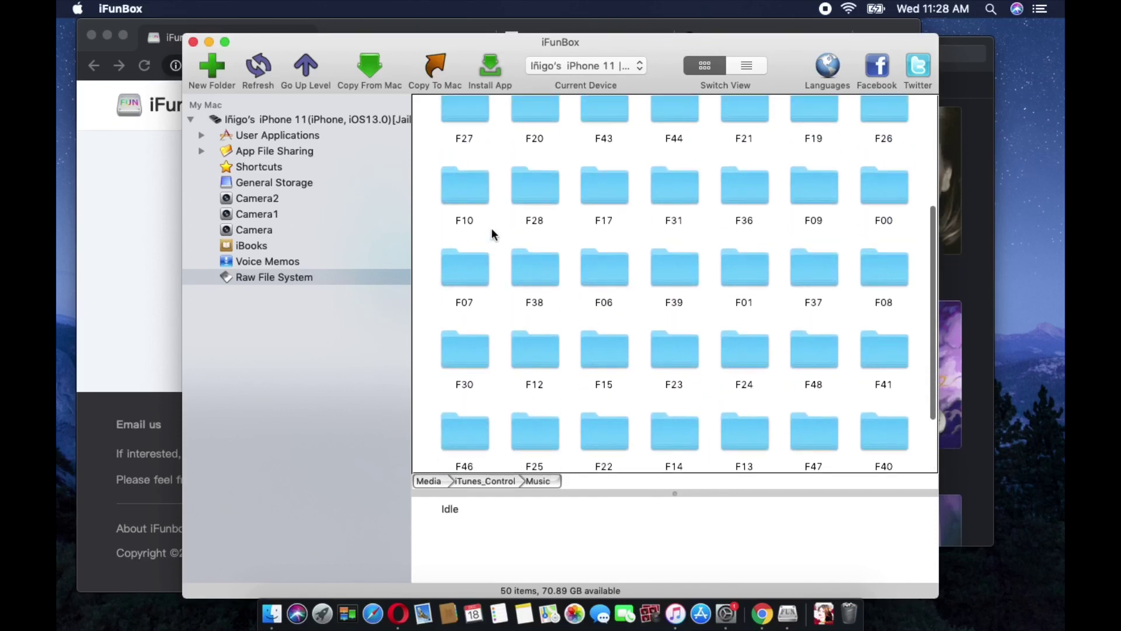
{"action": "scroll", "coordinate": [492, 234], "scroll_direction": "up", "scroll_amount": 4}
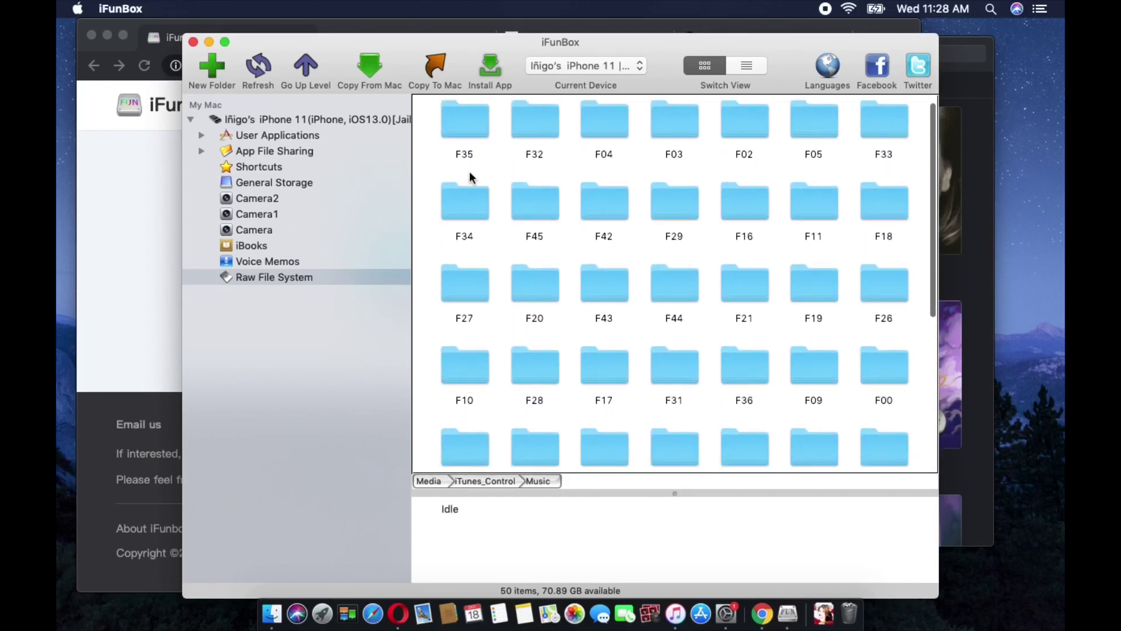
{"action": "scroll", "coordinate": [470, 173], "scroll_direction": "down", "scroll_amount": 10}
{"action": "scroll", "coordinate": [470, 173], "scroll_direction": "up", "scroll_amount": 5}
{"action": "scroll", "coordinate": [470, 175], "scroll_direction": "up", "scroll_amount": 3}
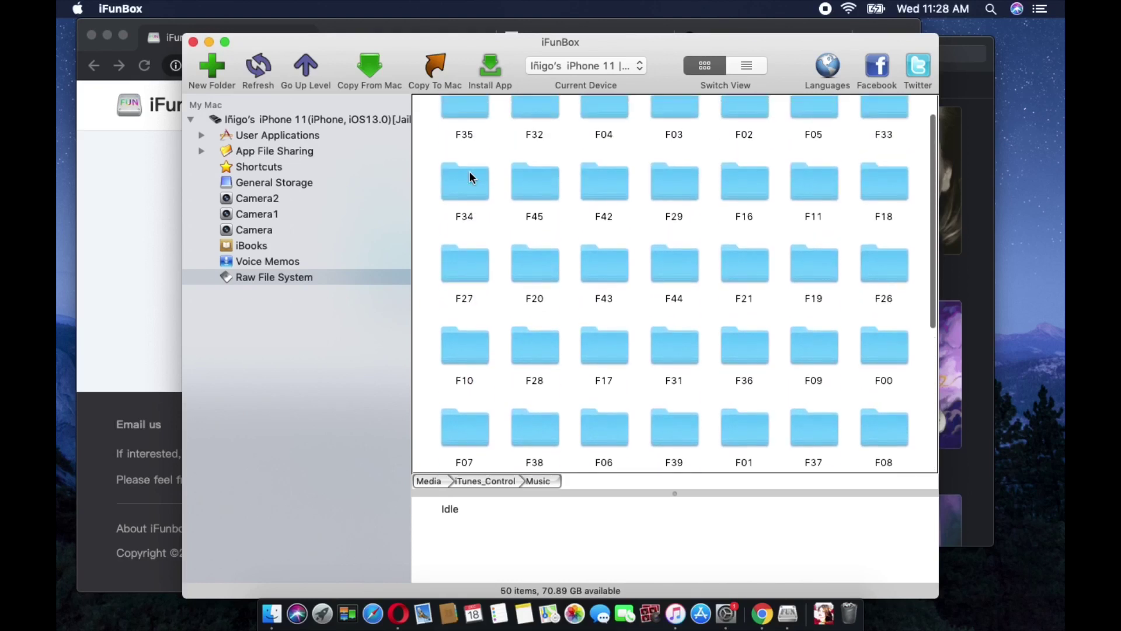
{"action": "left_click", "coordinate": [467, 138]}
{"action": "double_click", "coordinate": [466, 141]}
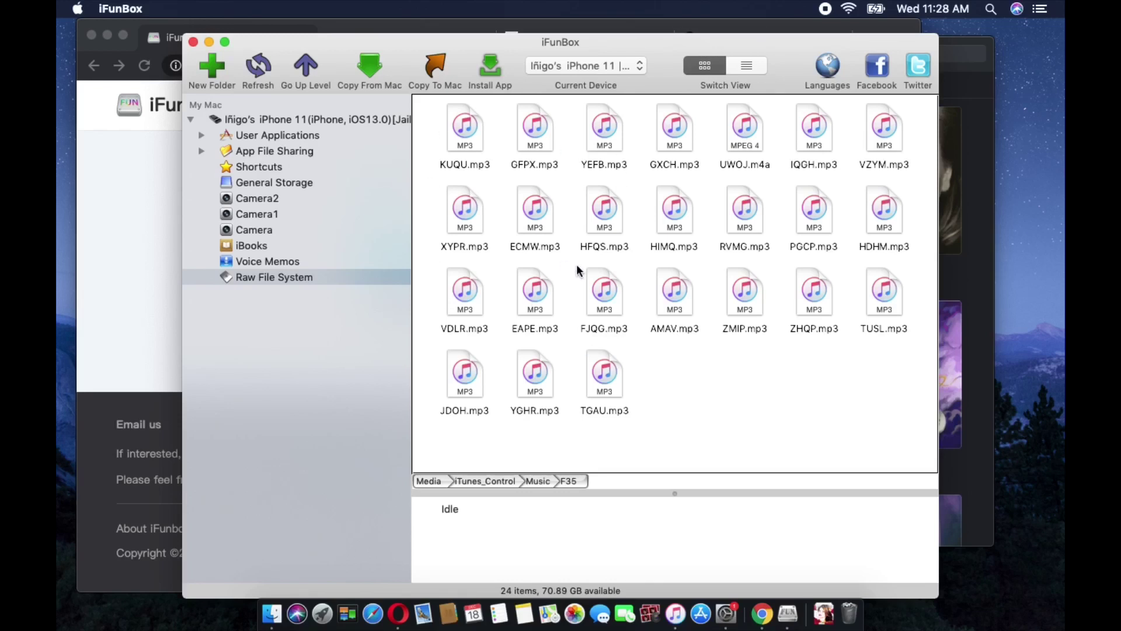
{"action": "key", "text": "super+Up"}
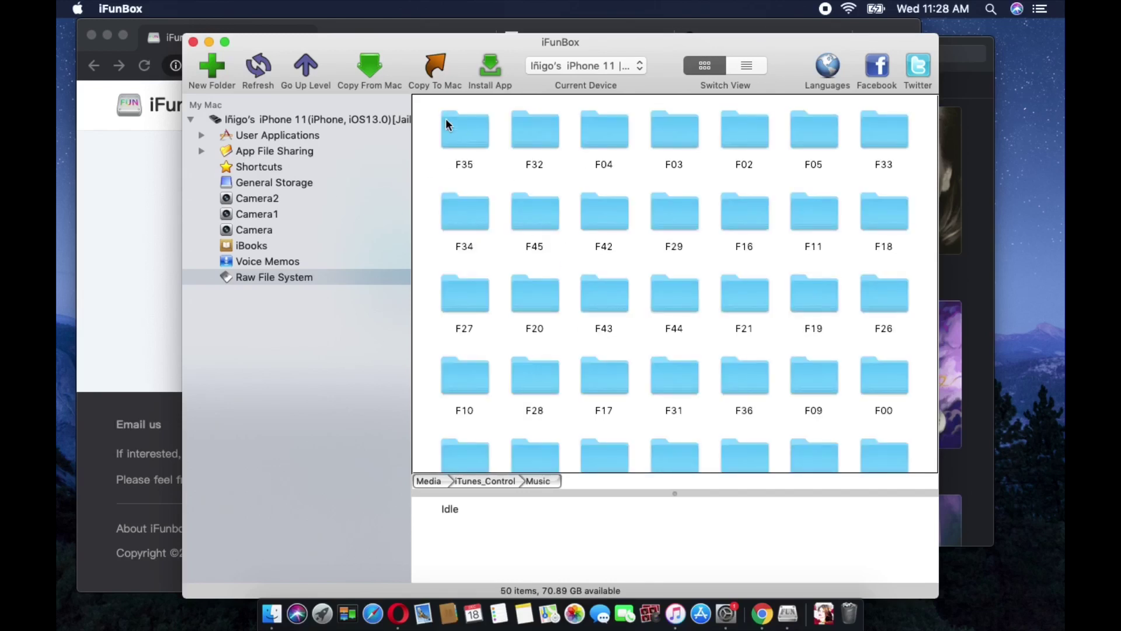
{"action": "scroll", "coordinate": [446, 120], "scroll_direction": "down", "scroll_amount": 5}
{"action": "scroll", "coordinate": [446, 120], "scroll_direction": "up", "scroll_amount": 5}
{"action": "scroll", "coordinate": [446, 124], "scroll_direction": "up", "scroll_amount": 1}
{"action": "key", "text": "super+a"}
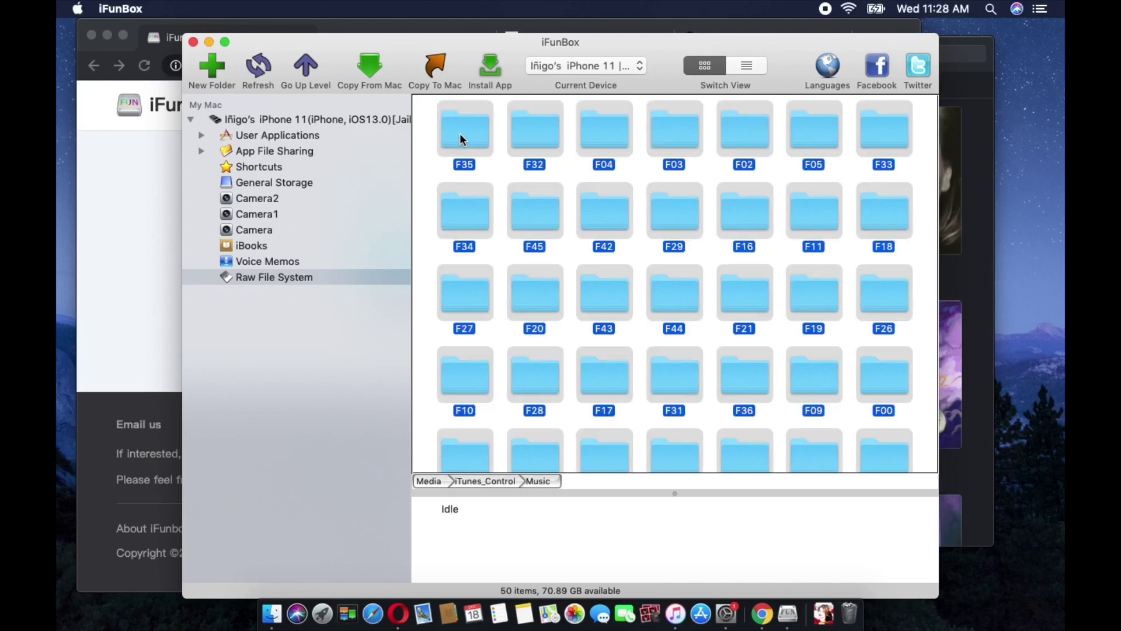
{"action": "left_click", "coordinate": [426, 143]}
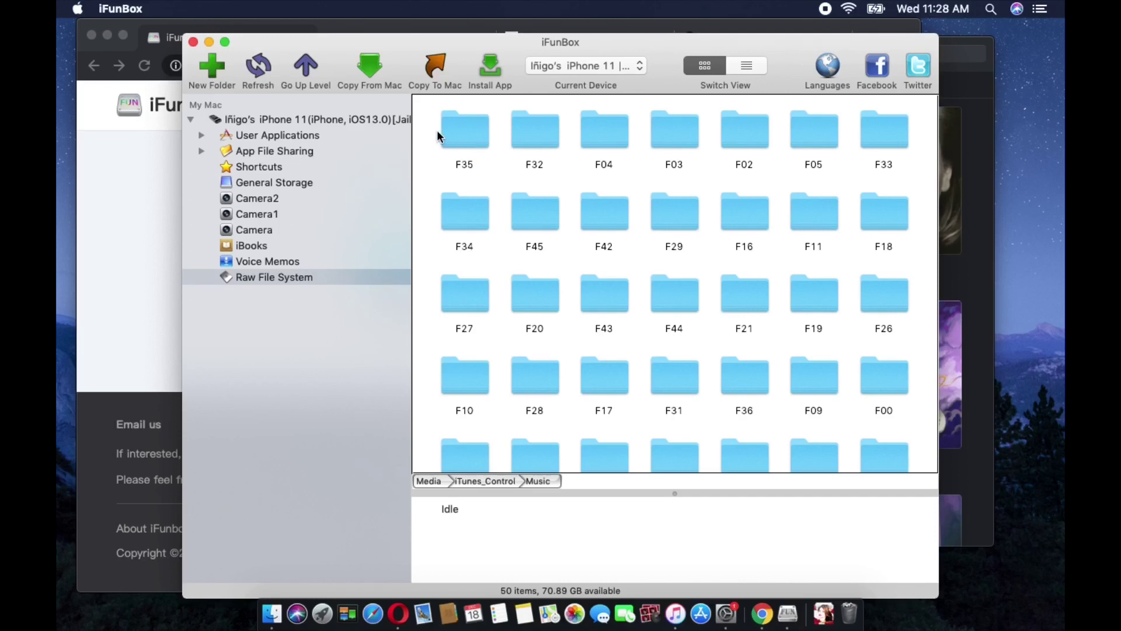
Open Documents › my music 2019 in Finder and scroll through the copied MP3 and M4A songs
{"action": "left_click", "coordinate": [278, 615]}
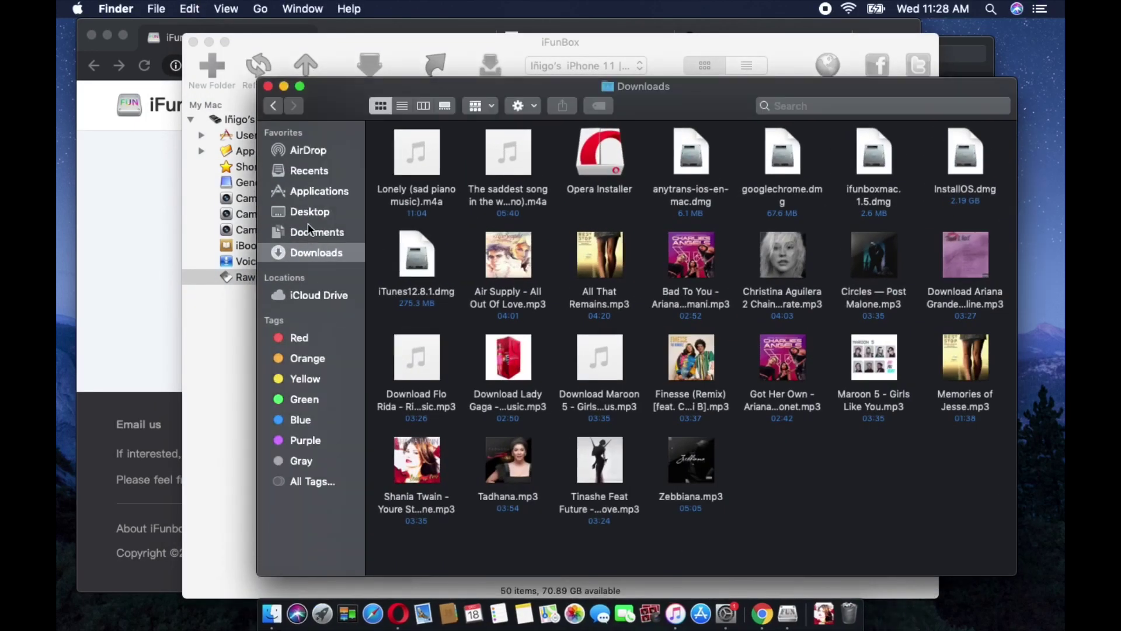
{"action": "left_click", "coordinate": [310, 236]}
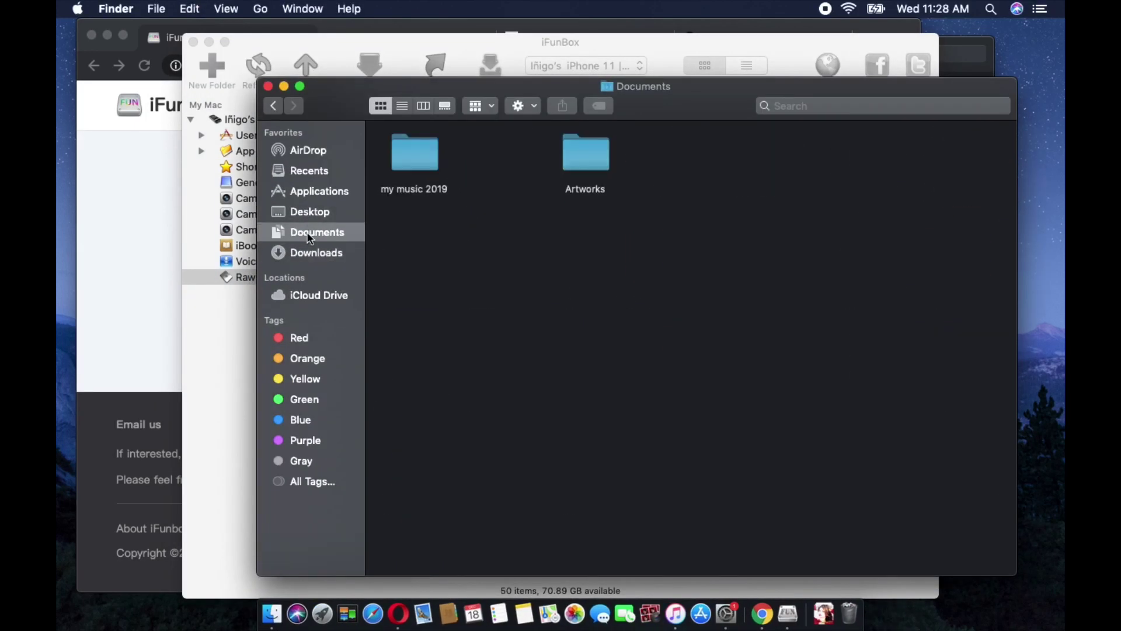
{"action": "double_click", "coordinate": [418, 159]}
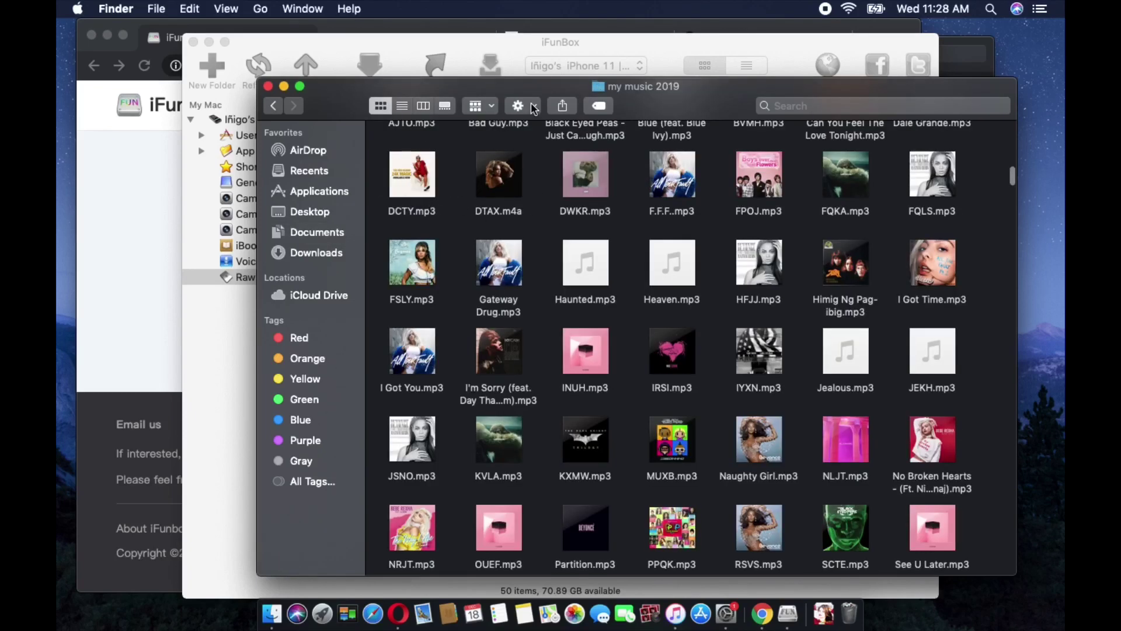
{"action": "scroll", "coordinate": [516, 166], "scroll_direction": "up", "scroll_amount": 10}
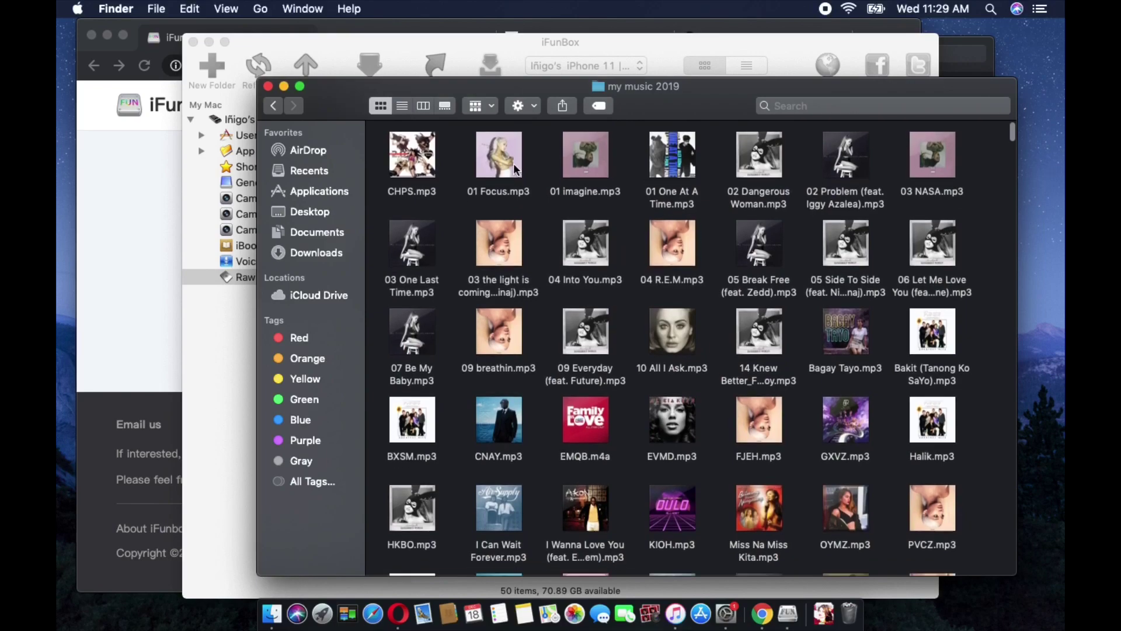
{"action": "scroll", "coordinate": [514, 169], "scroll_direction": "down", "scroll_amount": 10}
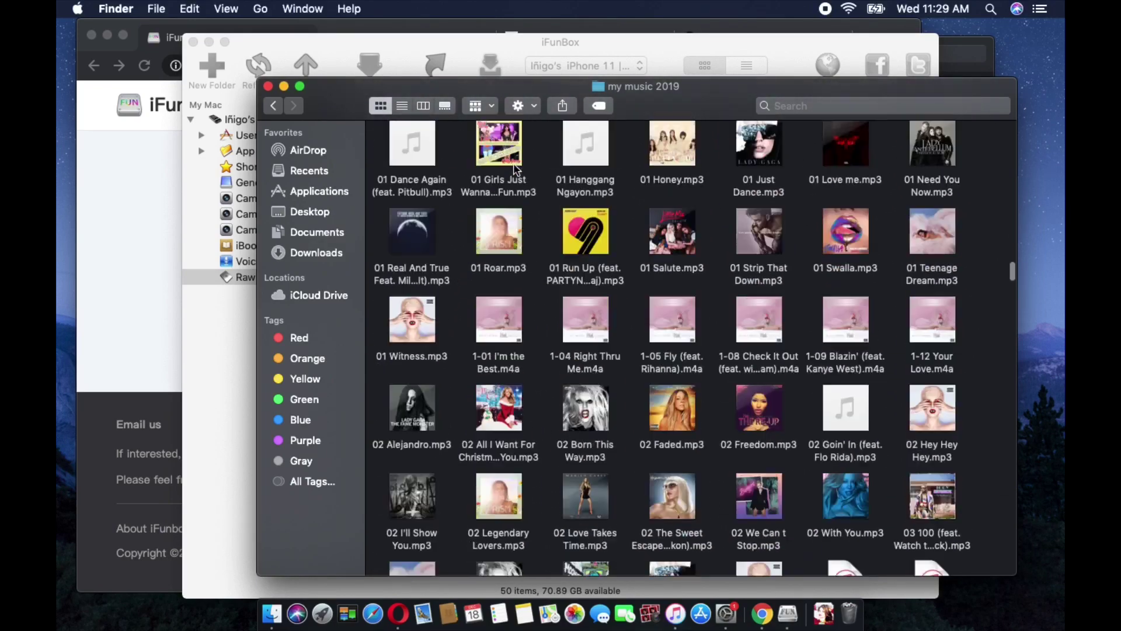
{"action": "scroll", "coordinate": [517, 169], "scroll_direction": "up", "scroll_amount": 5}
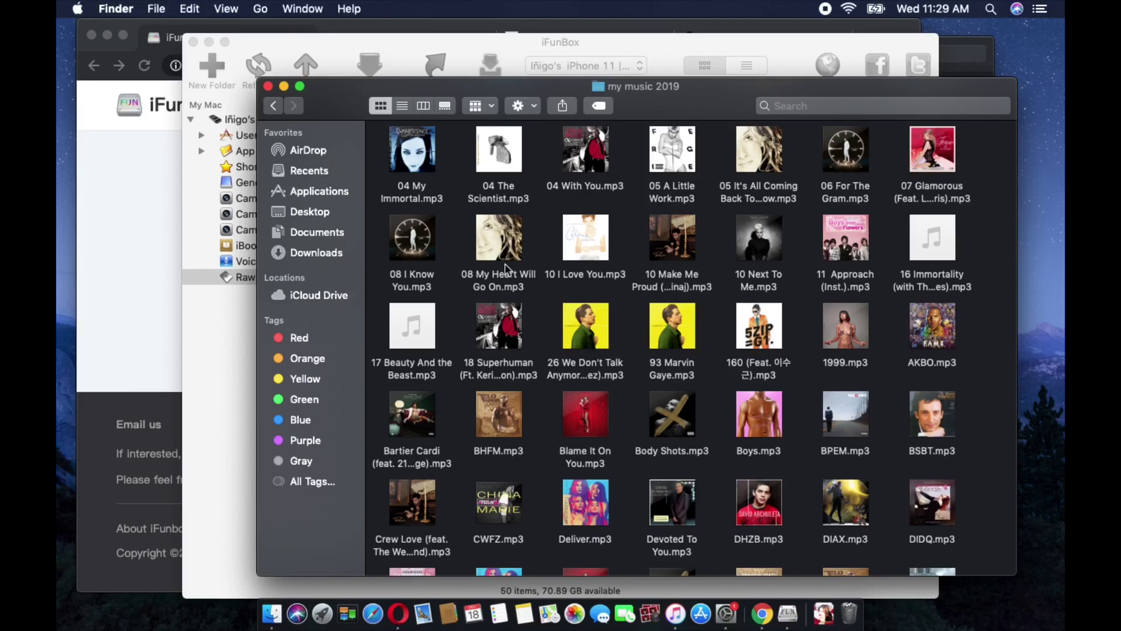
{"action": "scroll", "coordinate": [506, 264], "scroll_direction": "up", "scroll_amount": 10}
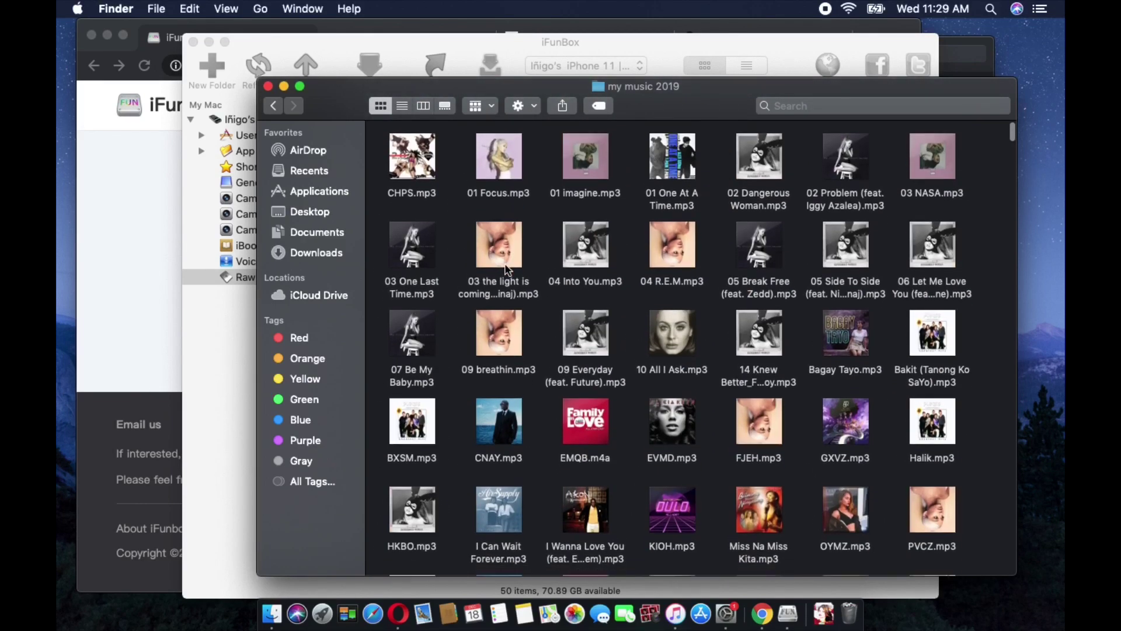
{"action": "mouse_move", "coordinate": [524, 354]}
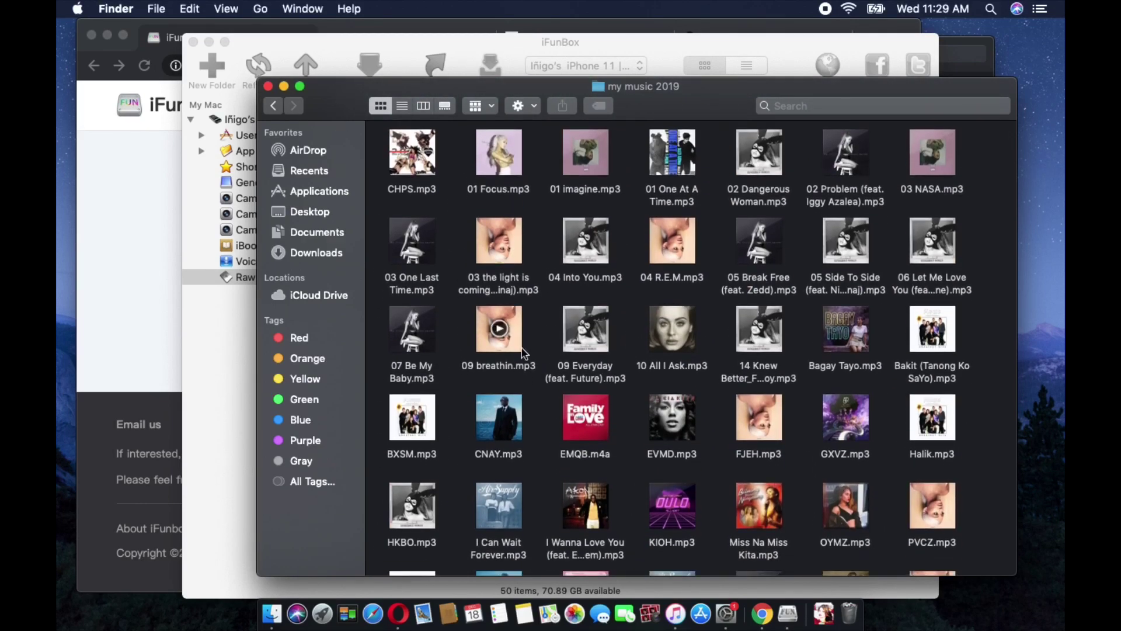
In iTunes, browse File > Add to Library… to Documents › my music 2019, then cancel without adding
{"action": "left_click", "coordinate": [676, 607]}
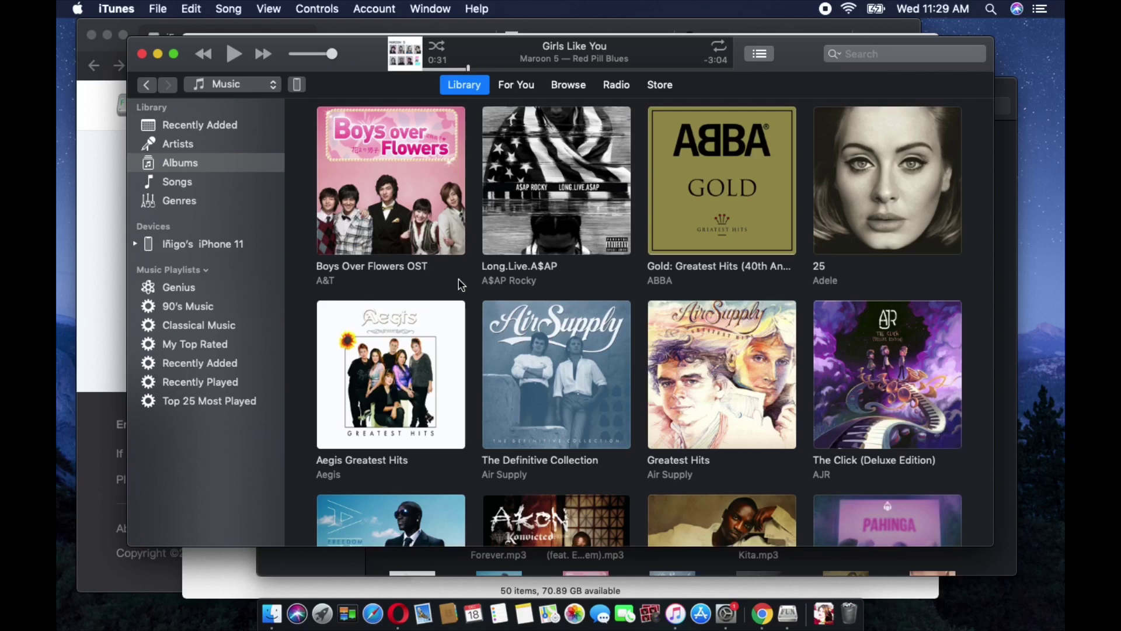
{"action": "left_click", "coordinate": [158, 9]}
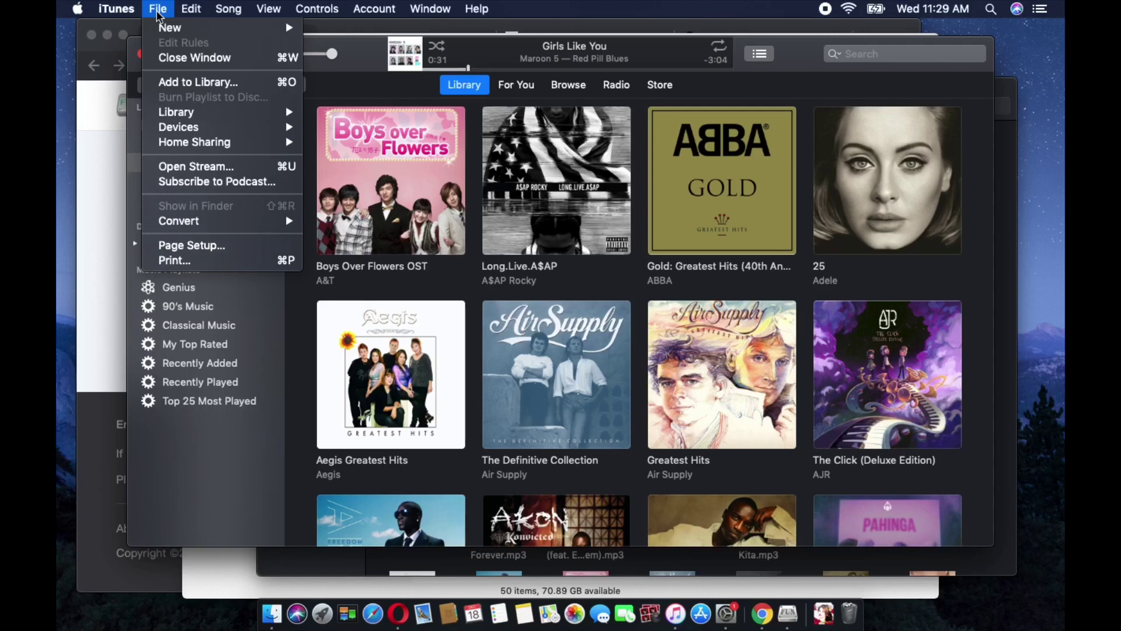
{"action": "left_click", "coordinate": [188, 85]}
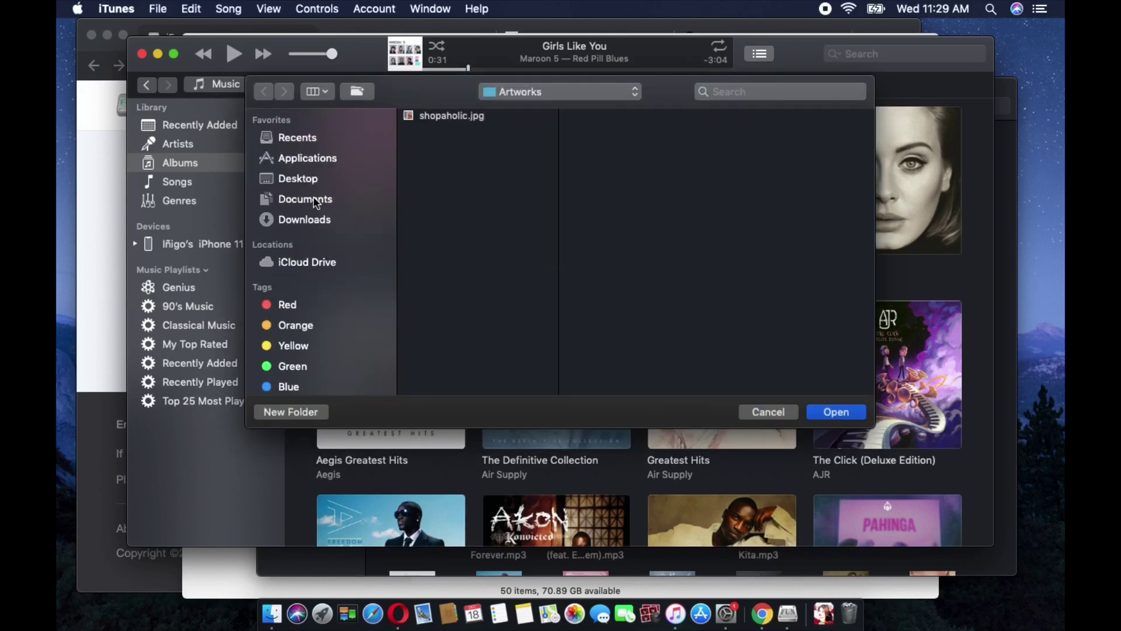
{"action": "left_click", "coordinate": [315, 198]}
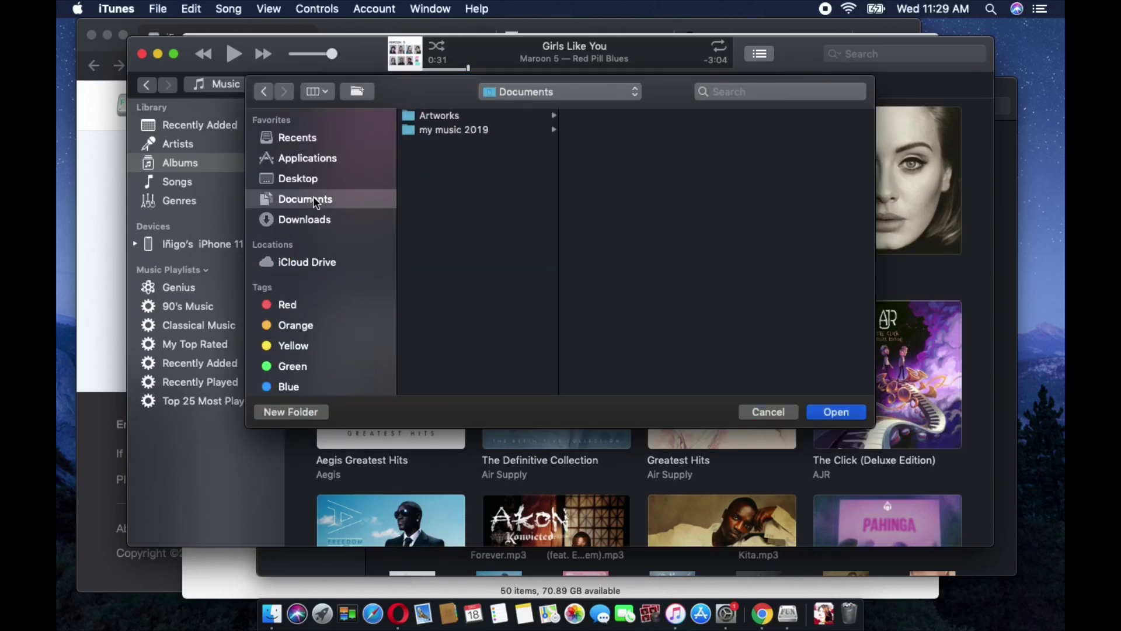
{"action": "left_click", "coordinate": [462, 130]}
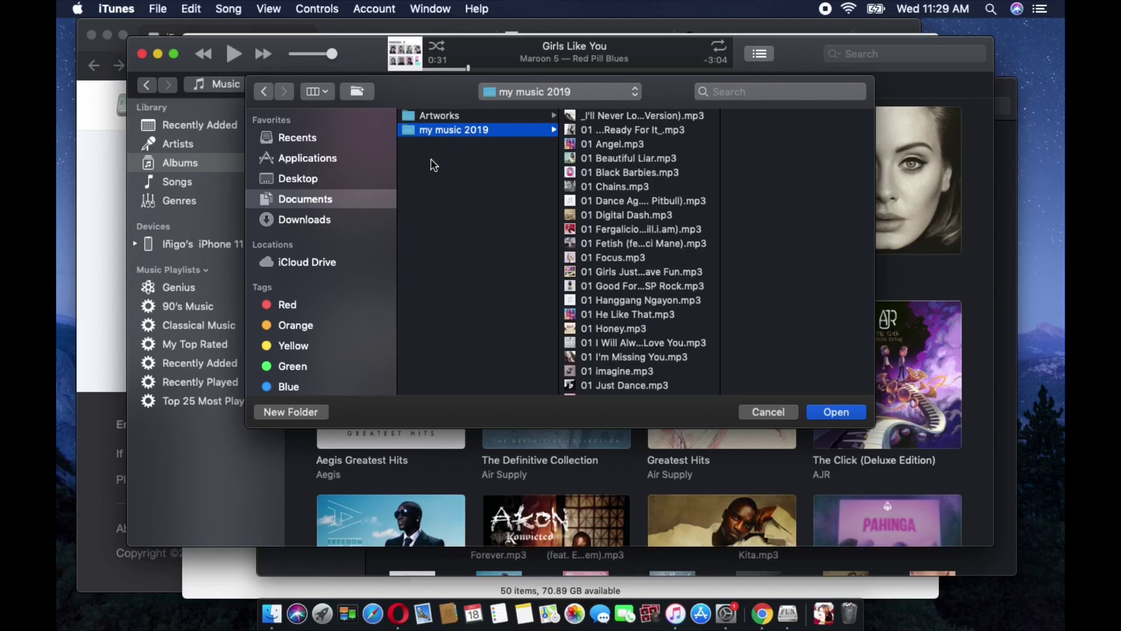
{"action": "left_click", "coordinate": [264, 92]}
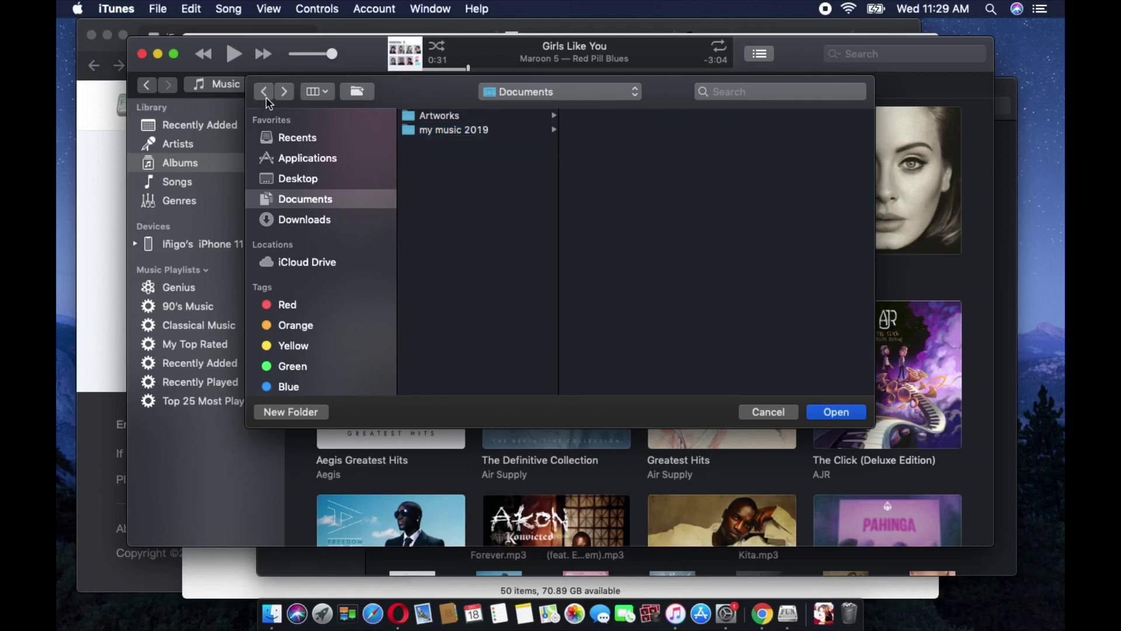
{"action": "left_click", "coordinate": [264, 92]}
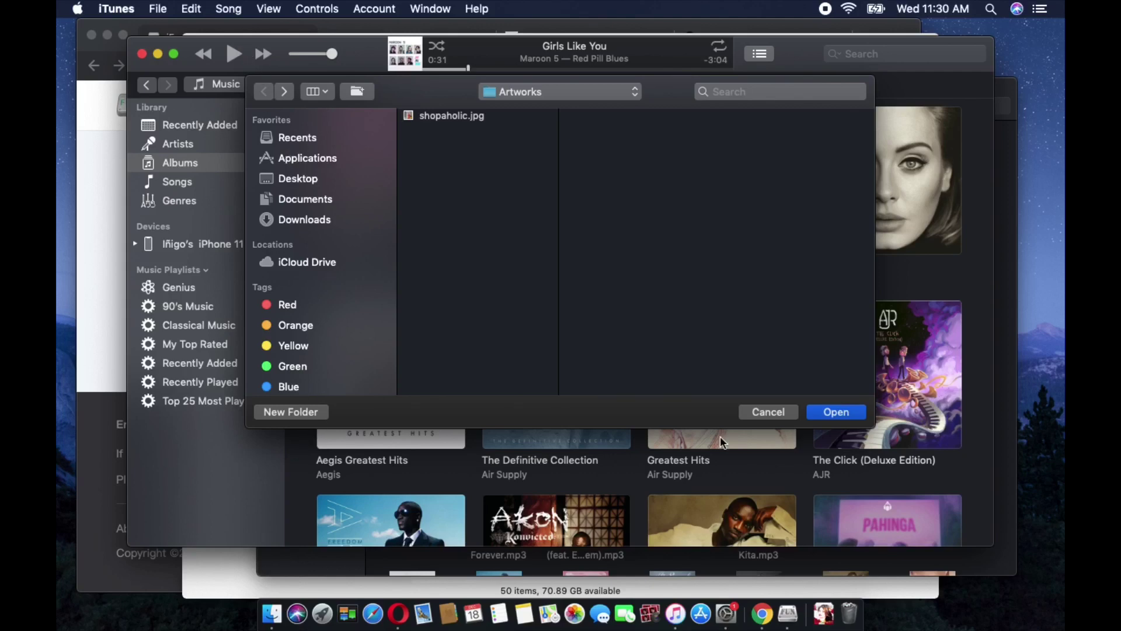
{"action": "left_click", "coordinate": [786, 414]}
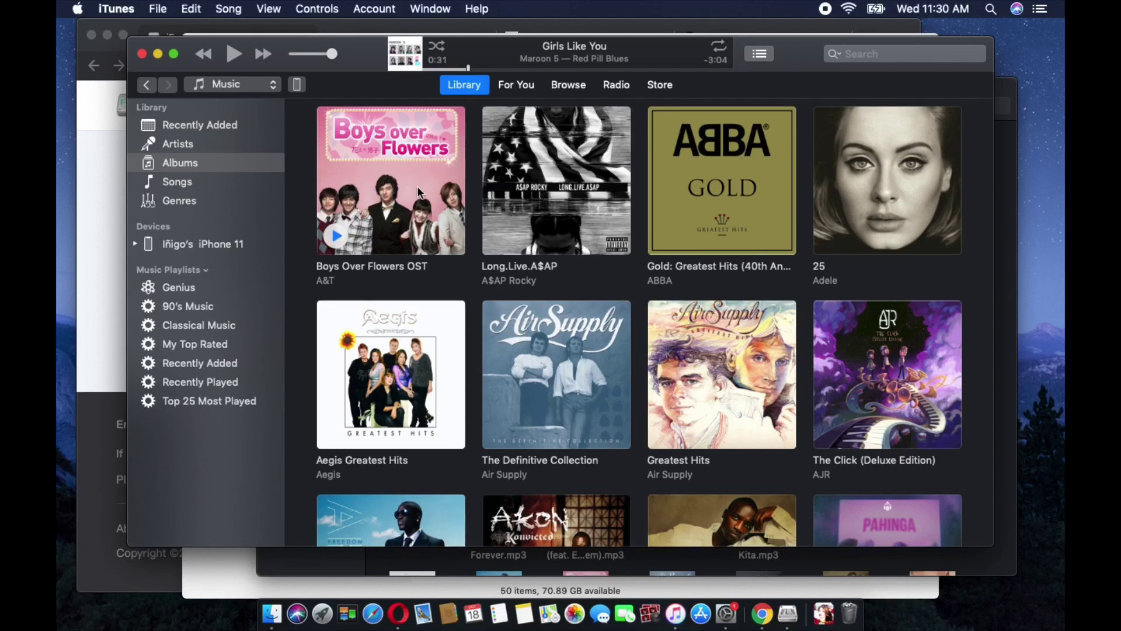
{"action": "scroll", "coordinate": [417, 191], "scroll_direction": "down", "scroll_amount": 5}
{"action": "scroll", "coordinate": [417, 192], "scroll_direction": "up", "scroll_amount": 5}
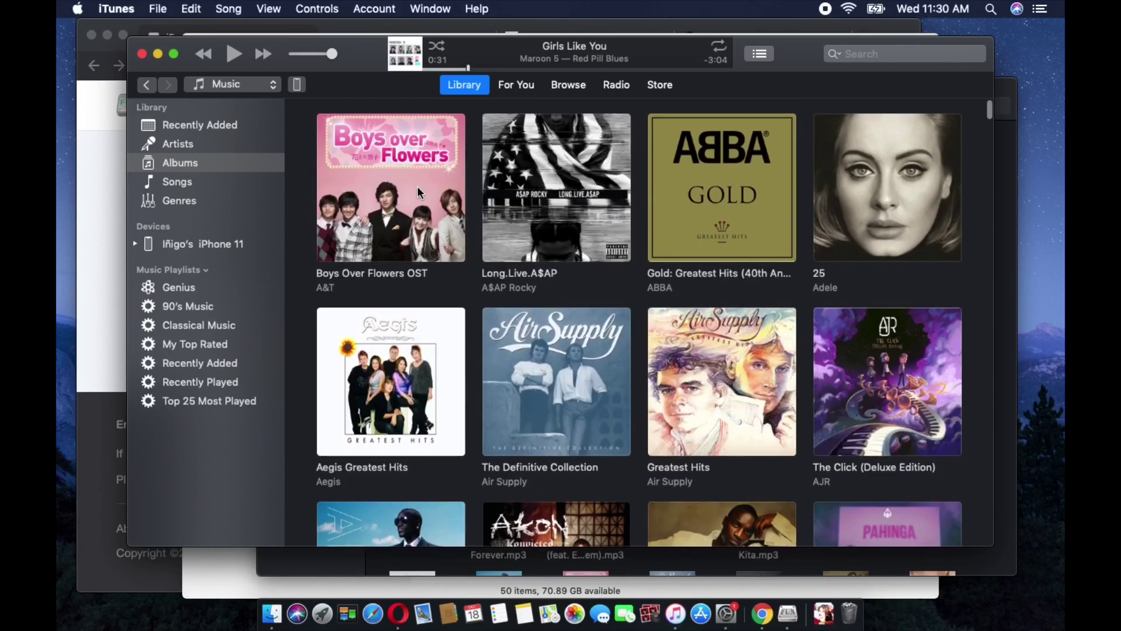
{"action": "mouse_move", "coordinate": [417, 193]}
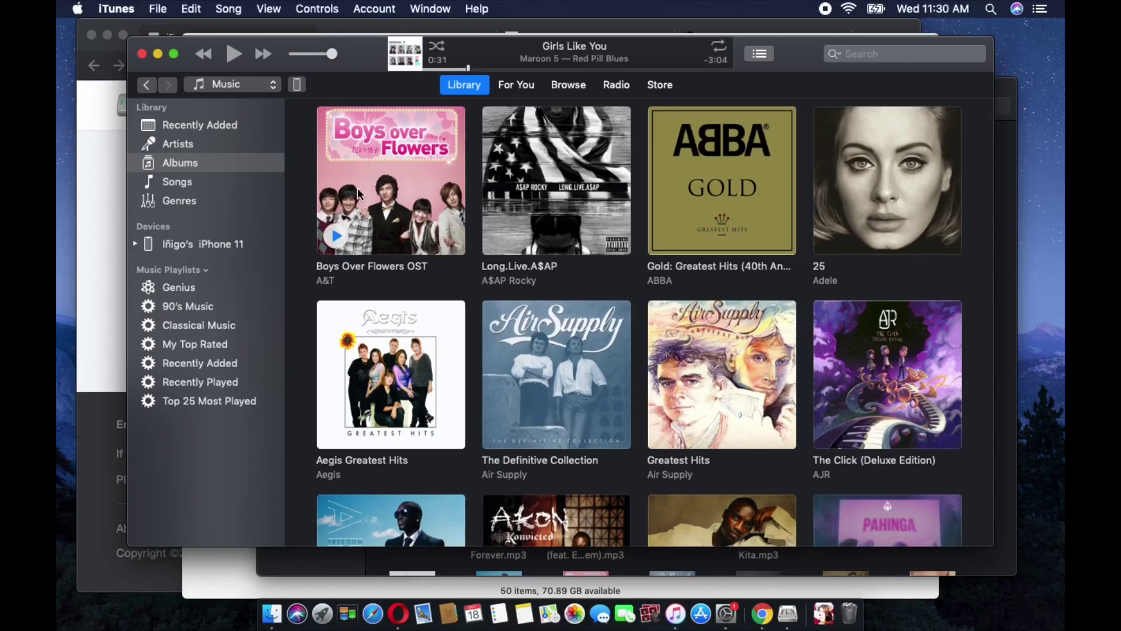
{"action": "scroll", "coordinate": [358, 187], "scroll_direction": "down", "scroll_amount": 15}
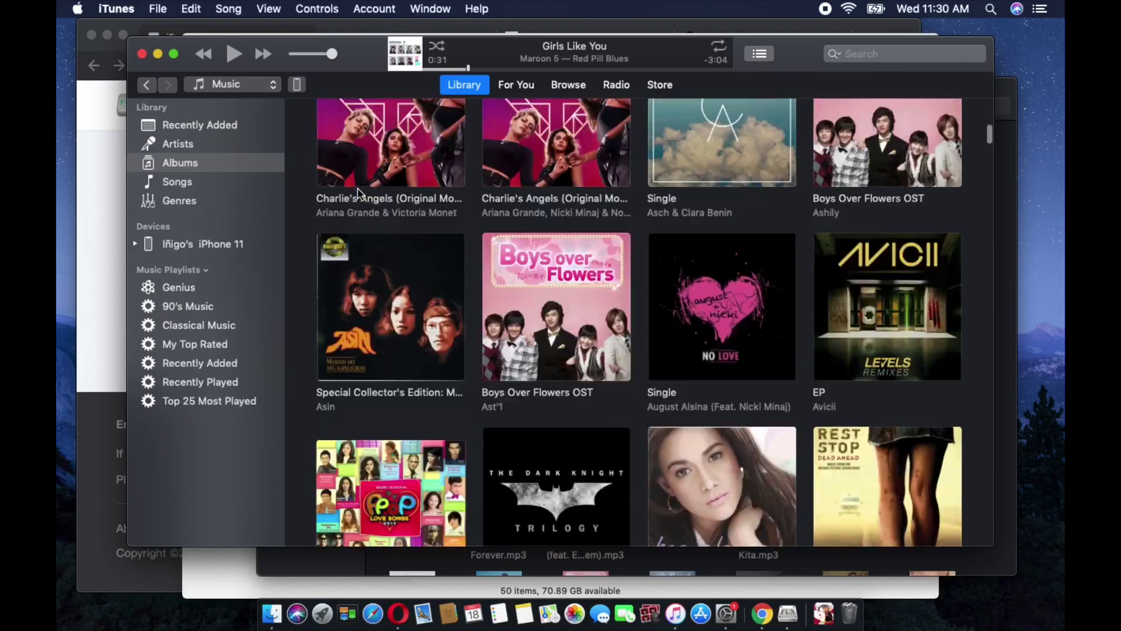
{"action": "scroll", "coordinate": [360, 194], "scroll_direction": "down", "scroll_amount": 20}
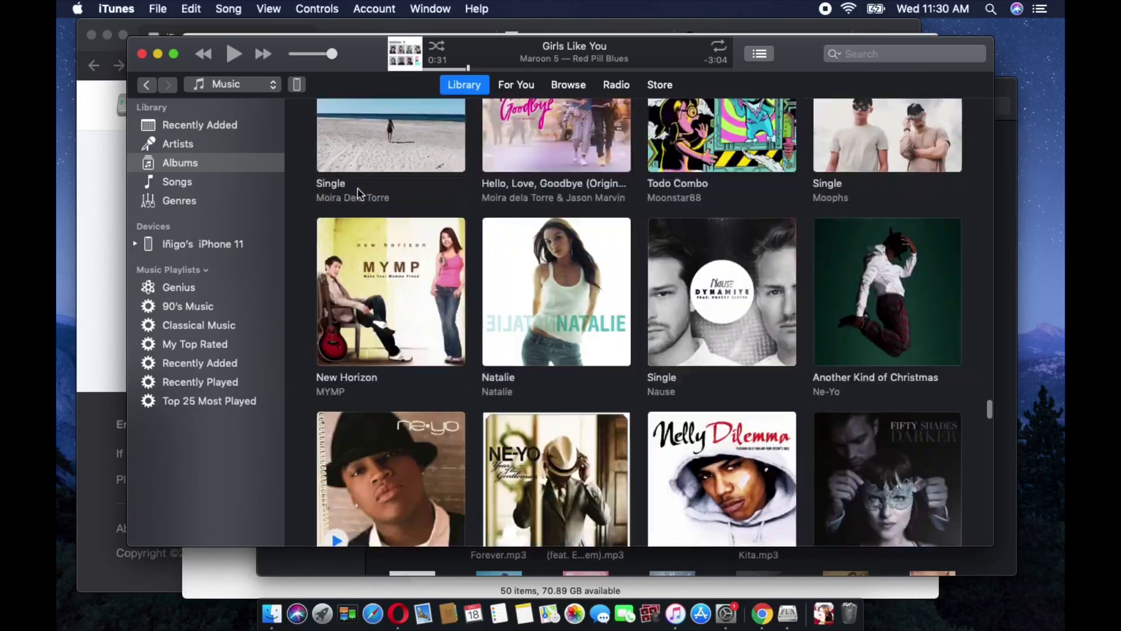
{"action": "scroll", "coordinate": [357, 188], "scroll_direction": "down", "scroll_amount": 10}
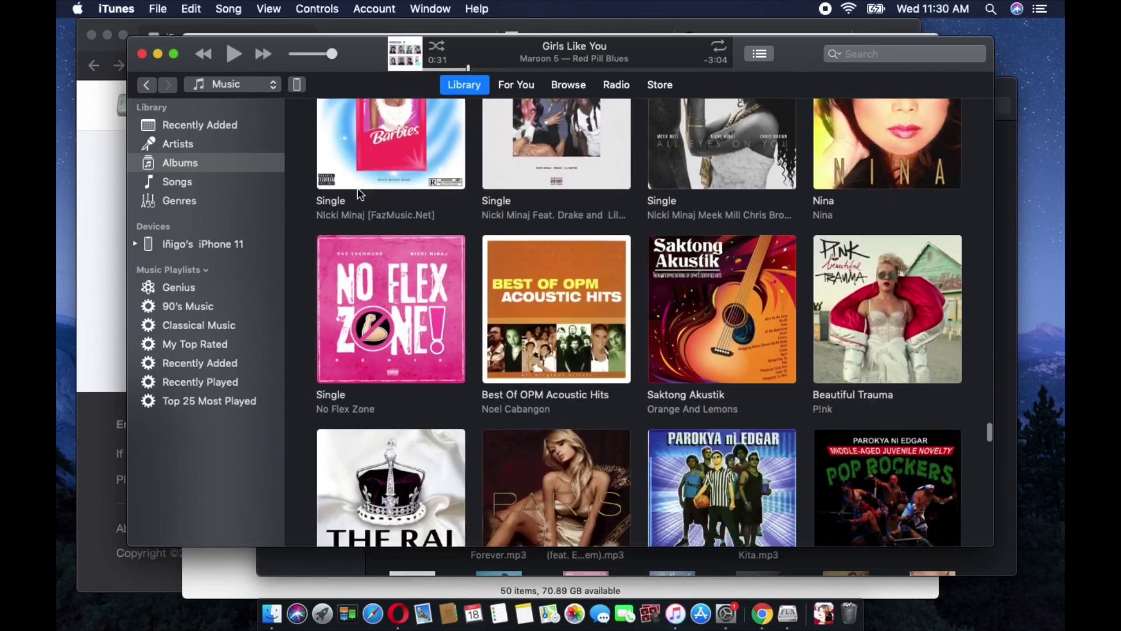
{"action": "scroll", "coordinate": [358, 188], "scroll_direction": "down", "scroll_amount": 3}
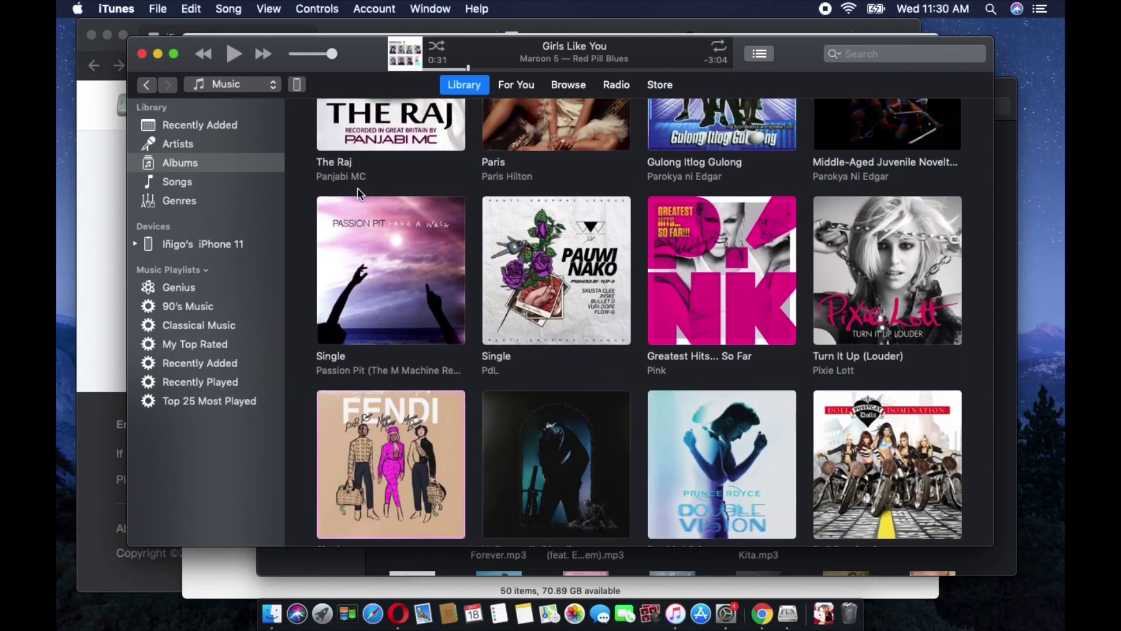
{"action": "scroll", "coordinate": [357, 187], "scroll_direction": "down", "scroll_amount": 4}
{"action": "scroll", "coordinate": [361, 194], "scroll_direction": "down", "scroll_amount": 15}
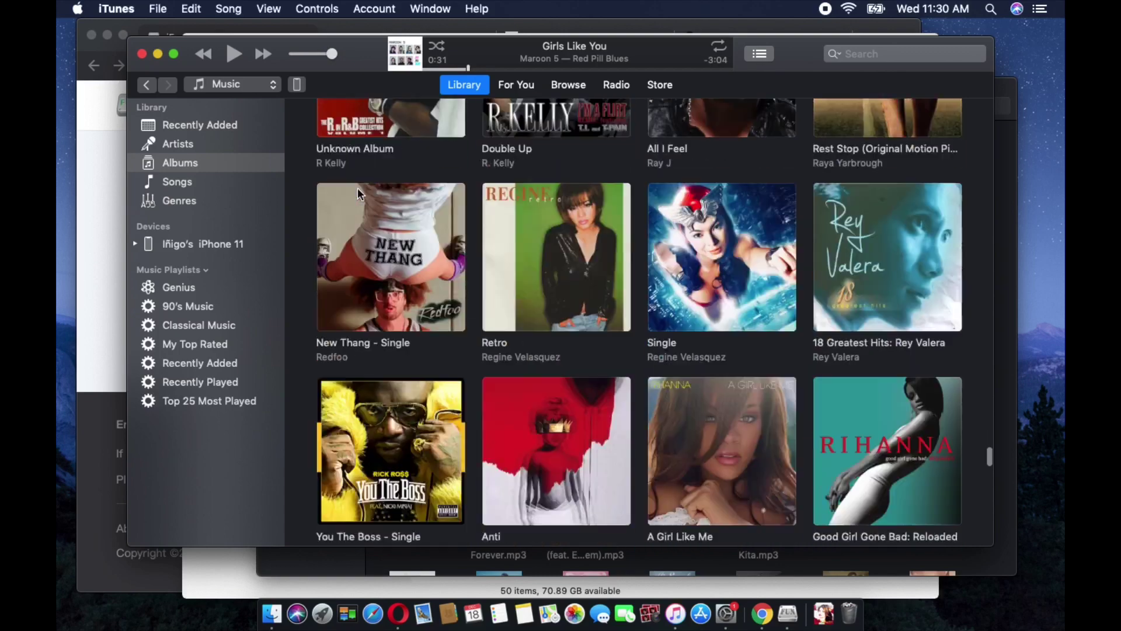
{"action": "scroll", "coordinate": [360, 194], "scroll_direction": "down", "scroll_amount": 7}
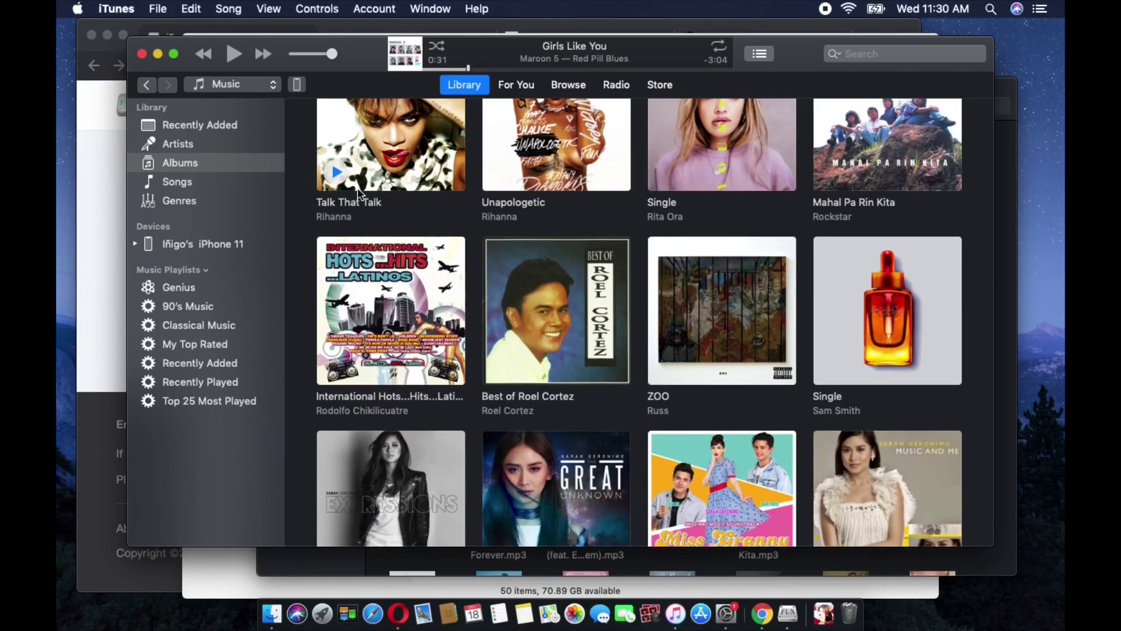
{"action": "scroll", "coordinate": [359, 193], "scroll_direction": "down", "scroll_amount": 5}
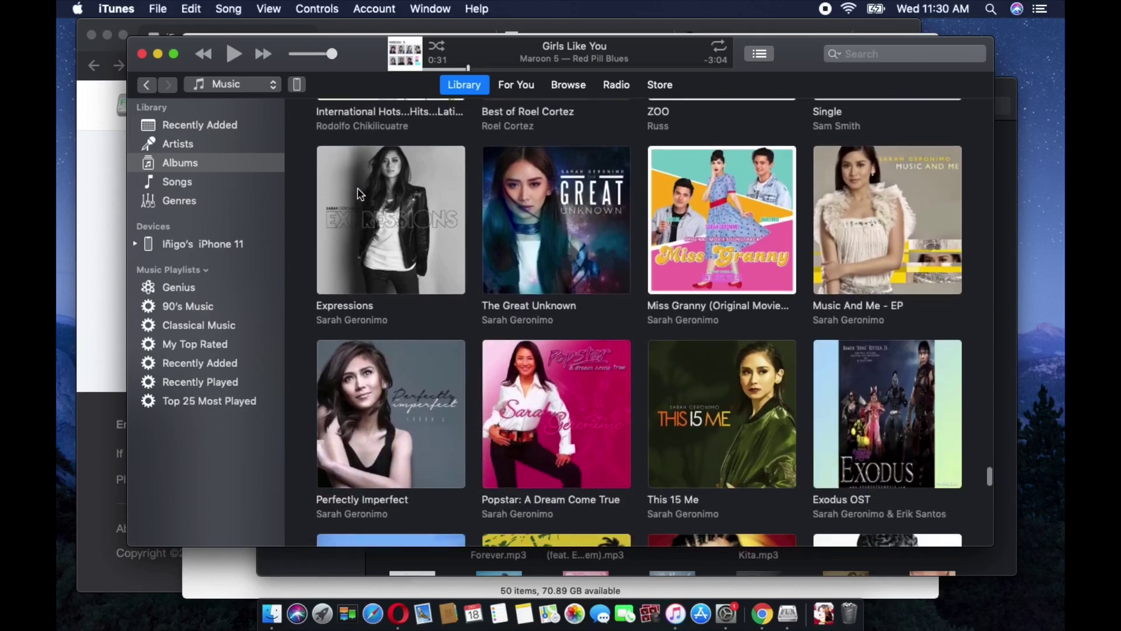
{"action": "scroll", "coordinate": [359, 194], "scroll_direction": "down", "scroll_amount": 6}
{"action": "scroll", "coordinate": [357, 192], "scroll_direction": "down", "scroll_amount": 12}
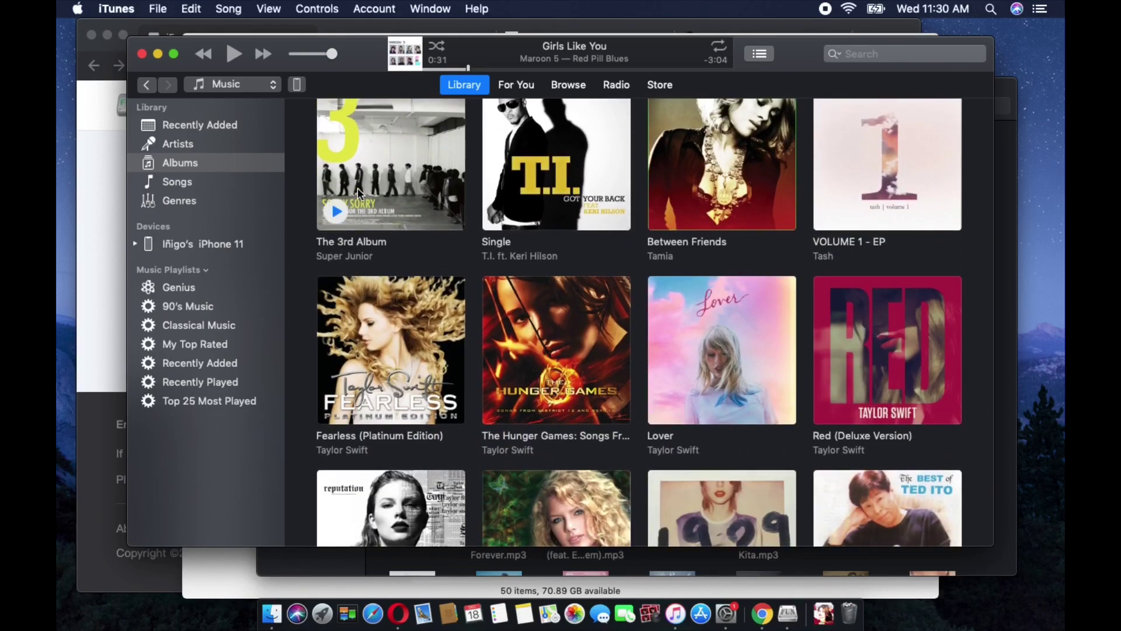
{"action": "scroll", "coordinate": [357, 188], "scroll_direction": "down", "scroll_amount": 6}
{"action": "scroll", "coordinate": [358, 188], "scroll_direction": "down", "scroll_amount": 10}
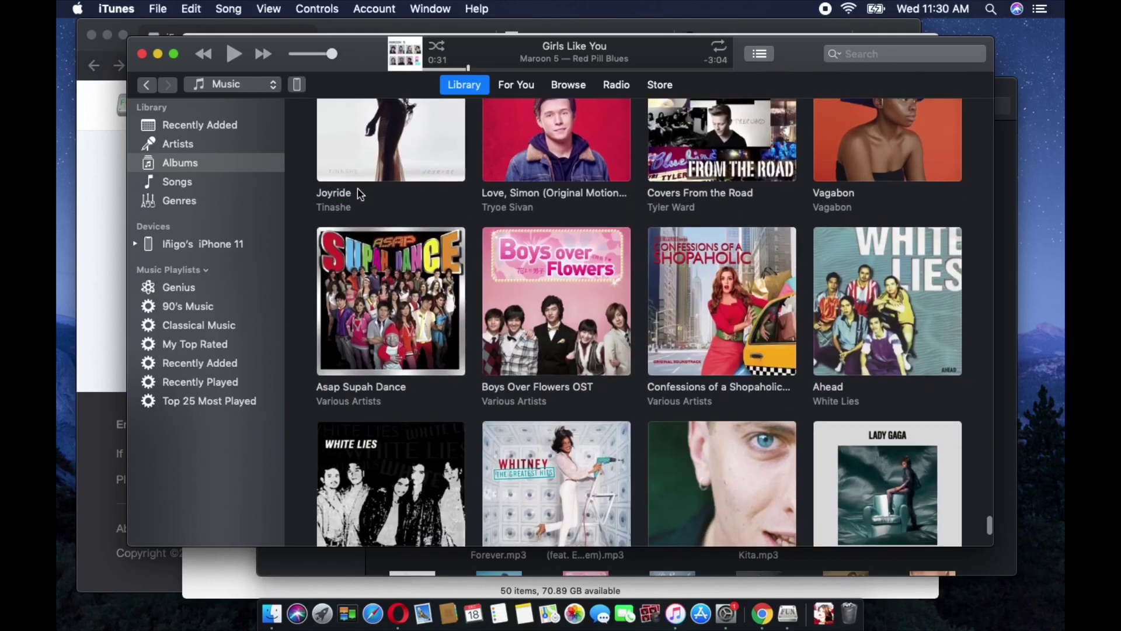
{"action": "scroll", "coordinate": [361, 194], "scroll_direction": "up", "scroll_amount": 9}
{"action": "scroll", "coordinate": [361, 194], "scroll_direction": "up", "scroll_amount": 20}
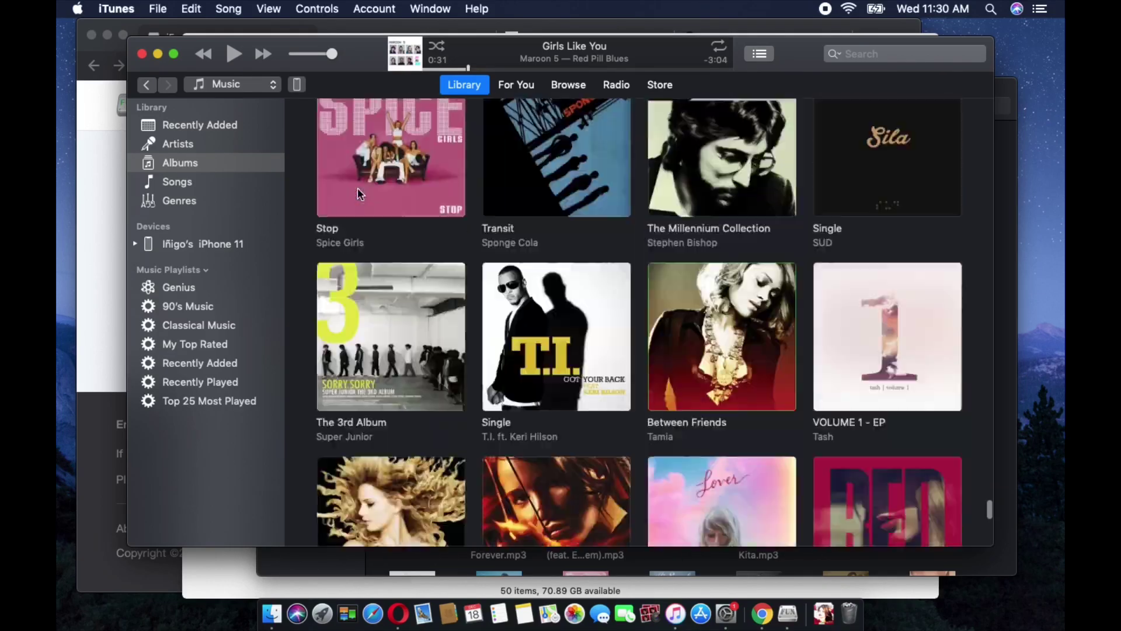
{"action": "scroll", "coordinate": [361, 194], "scroll_direction": "up", "scroll_amount": 10}
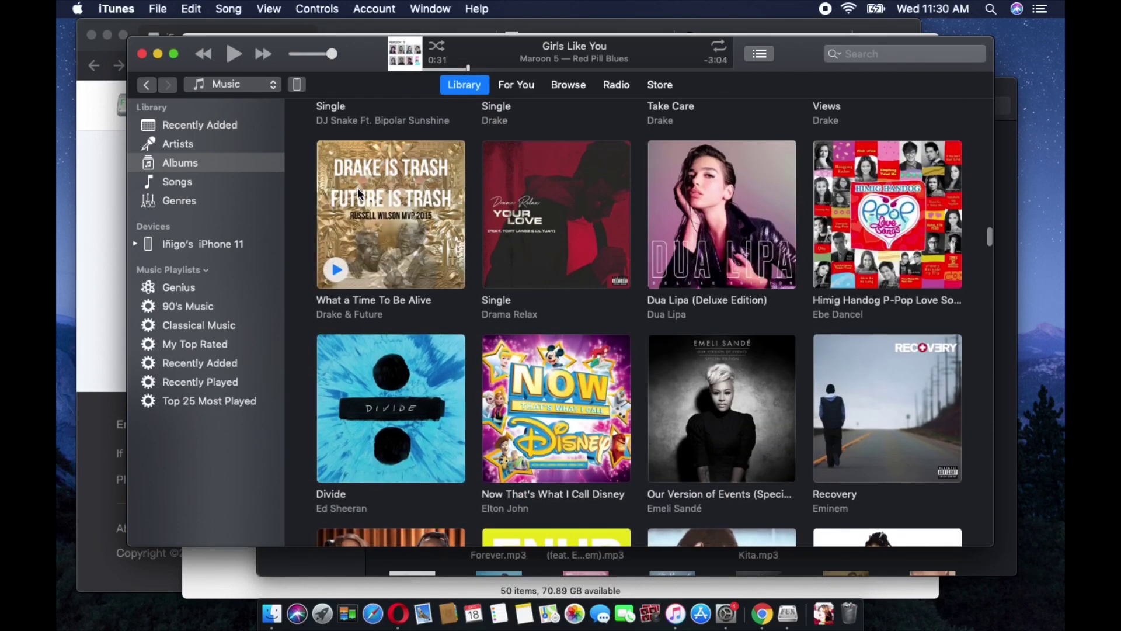
{"action": "scroll", "coordinate": [358, 192], "scroll_direction": "up", "scroll_amount": 3}
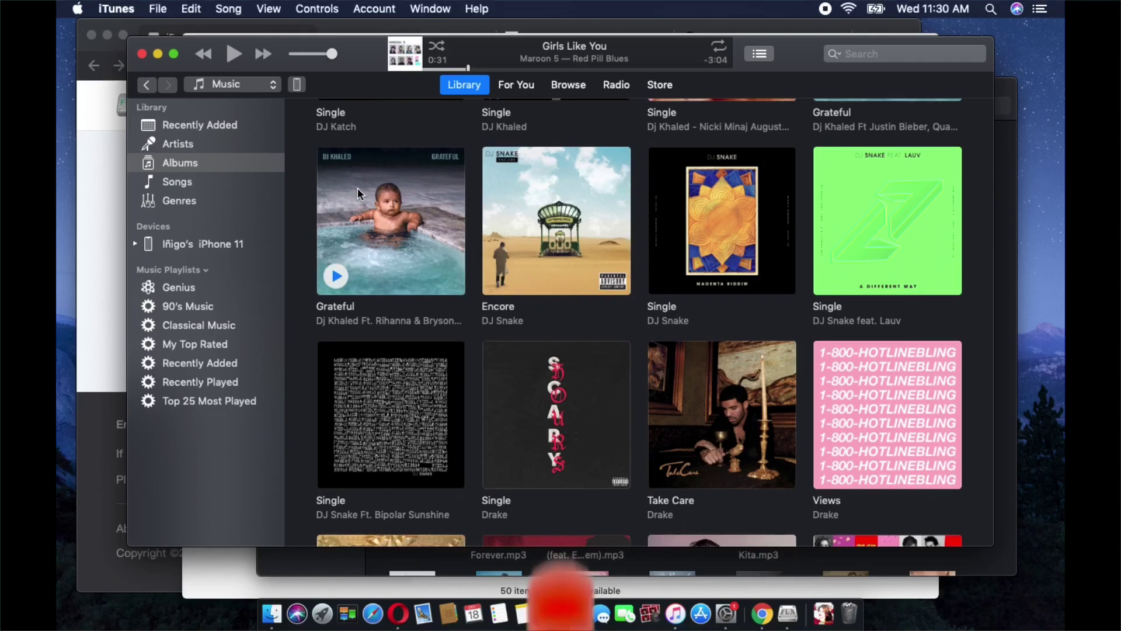
{"action": "scroll", "coordinate": [357, 188], "scroll_direction": "up", "scroll_amount": 20}
{"action": "scroll", "coordinate": [358, 193], "scroll_direction": "up", "scroll_amount": 20}
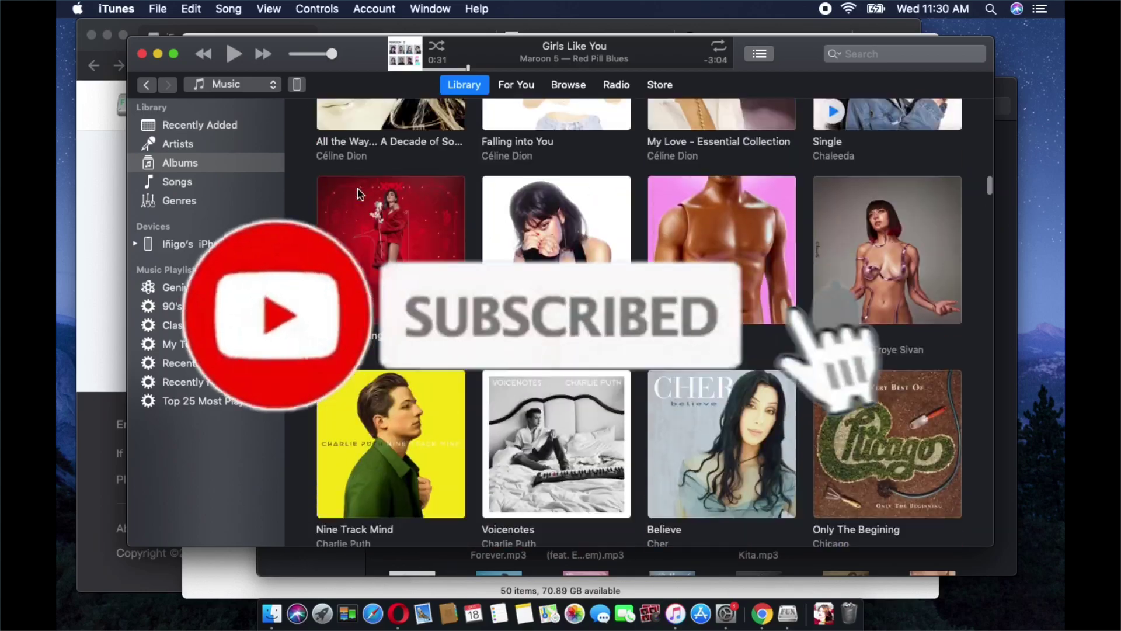
{"action": "scroll", "coordinate": [358, 188], "scroll_direction": "up", "scroll_amount": 20}
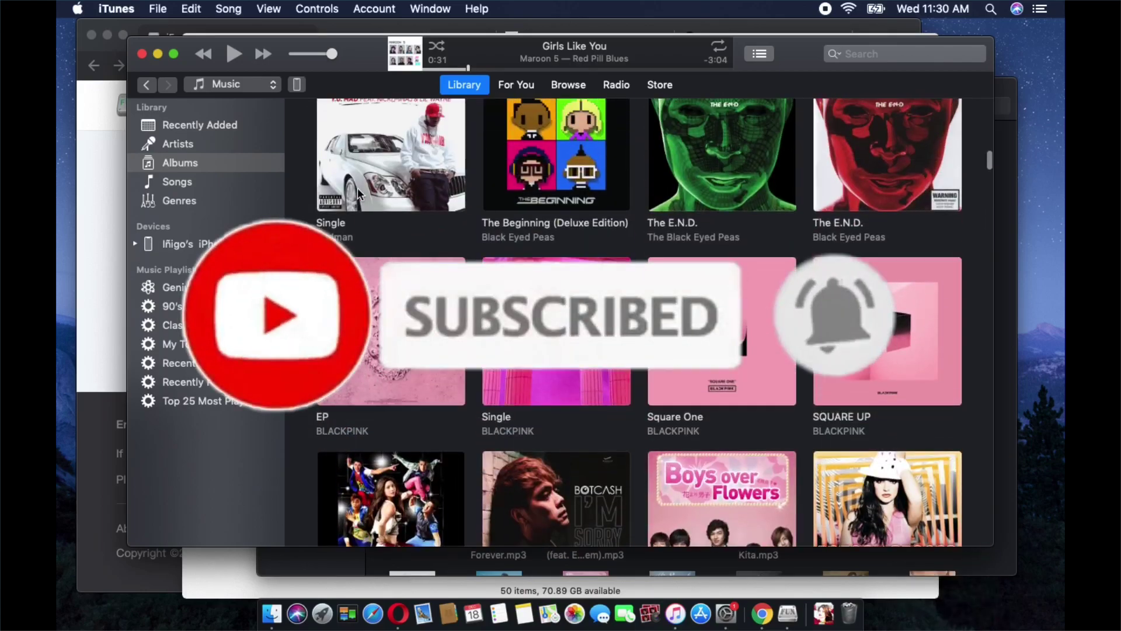
{"action": "scroll", "coordinate": [357, 188], "scroll_direction": "up", "scroll_amount": 20}
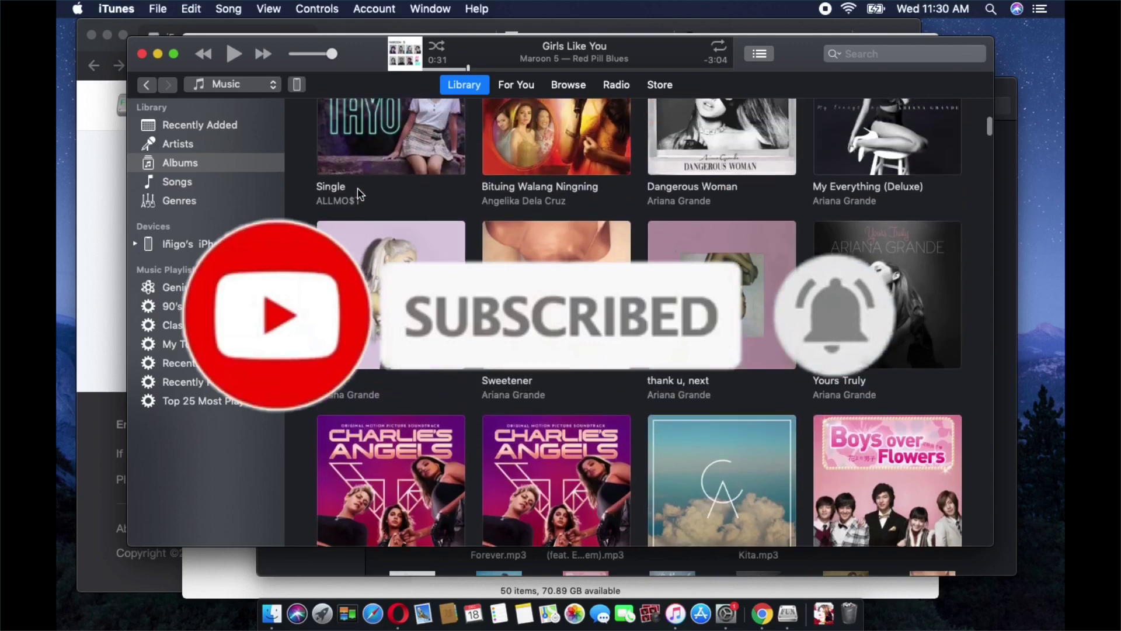